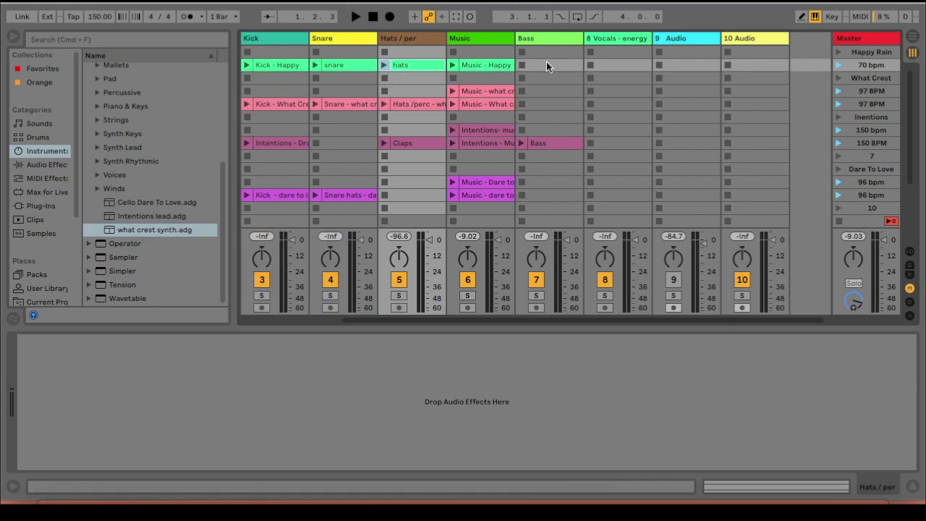
Launch the 96 bpm Dare To Love scene.
{"action": "scroll", "coordinate": [552, 171], "scroll_direction": "down", "scroll_amount": 5}
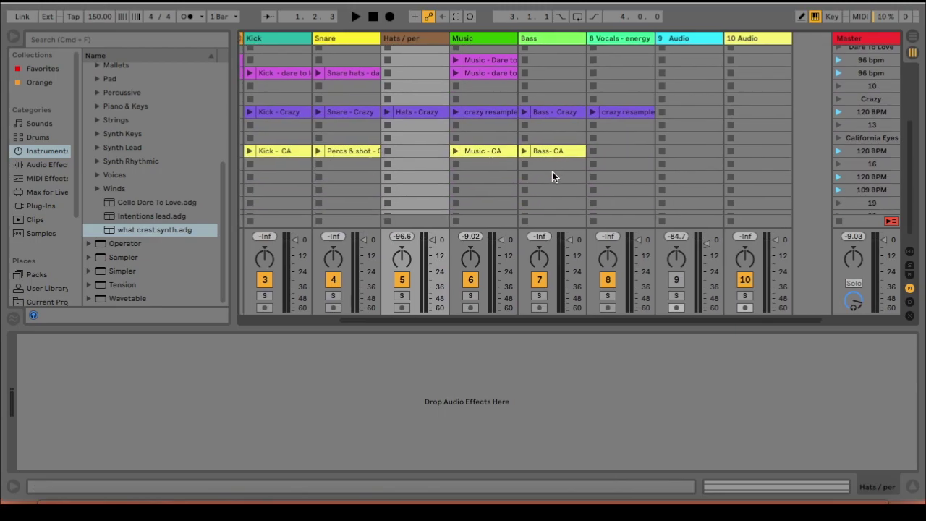
{"action": "scroll", "coordinate": [551, 171], "scroll_direction": "up", "scroll_amount": 5}
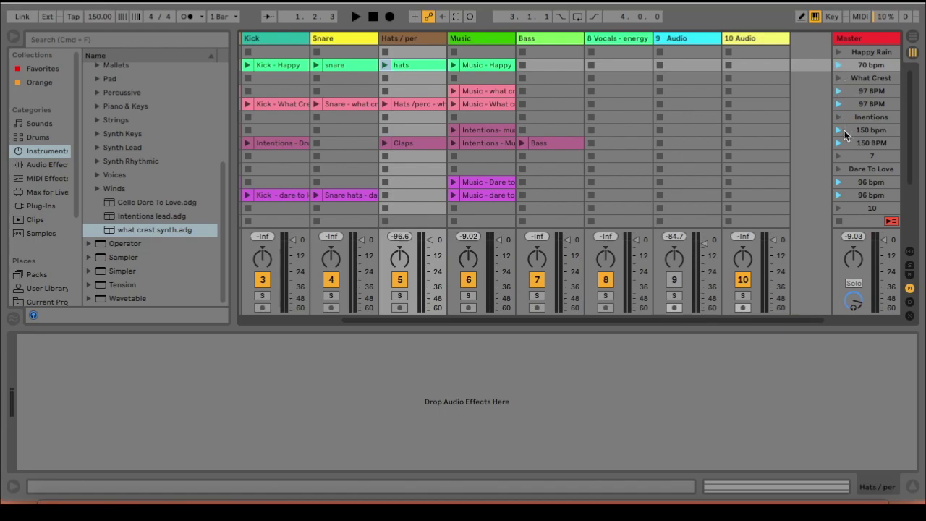
{"action": "scroll", "coordinate": [854, 164], "scroll_direction": "down", "scroll_amount": 3}
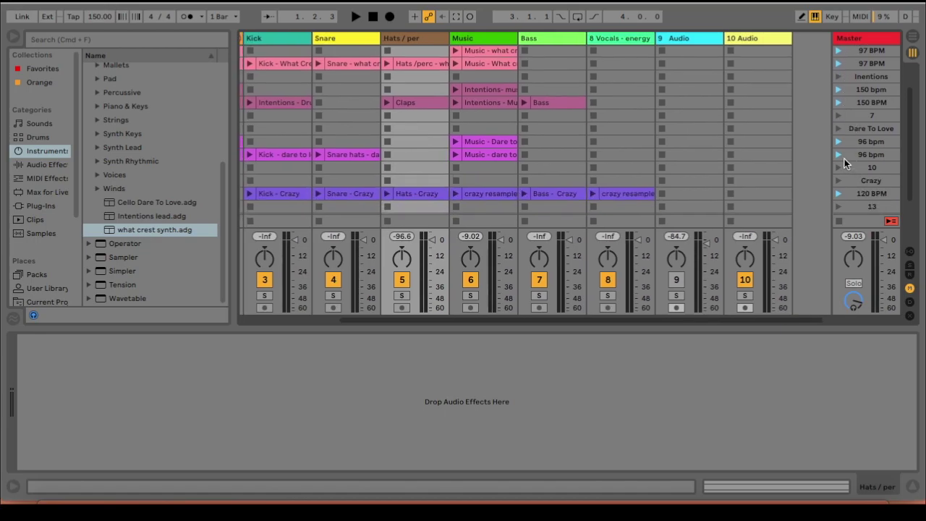
{"action": "left_click", "coordinate": [839, 154]}
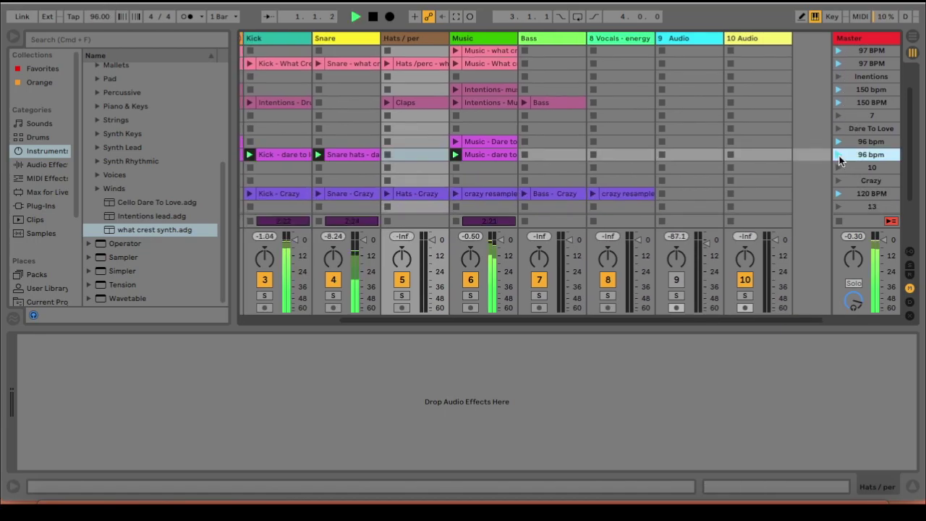
Launch the 120 BPM California Eyes scene and leave it playing.
{"action": "scroll", "coordinate": [838, 156], "scroll_direction": "down", "scroll_amount": 5}
{"action": "scroll", "coordinate": [839, 155], "scroll_direction": "down", "scroll_amount": 2}
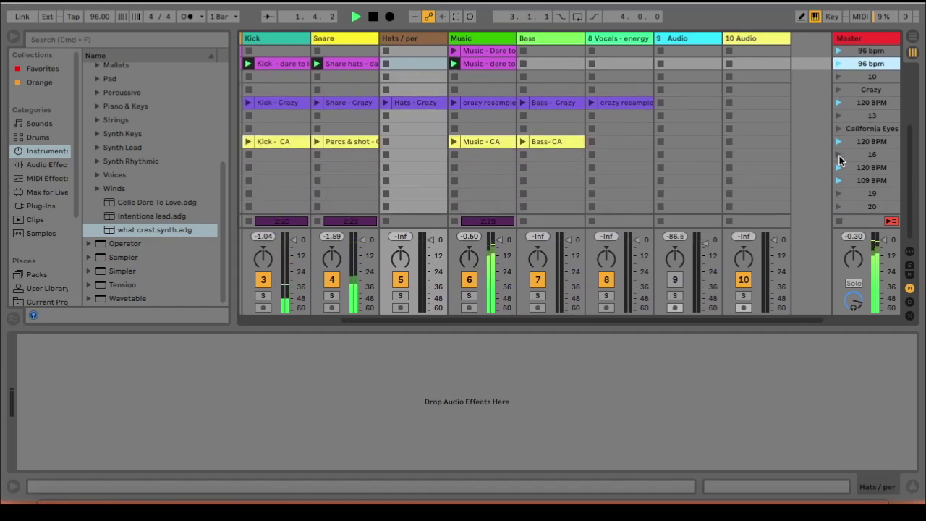
{"action": "left_click", "coordinate": [839, 142]}
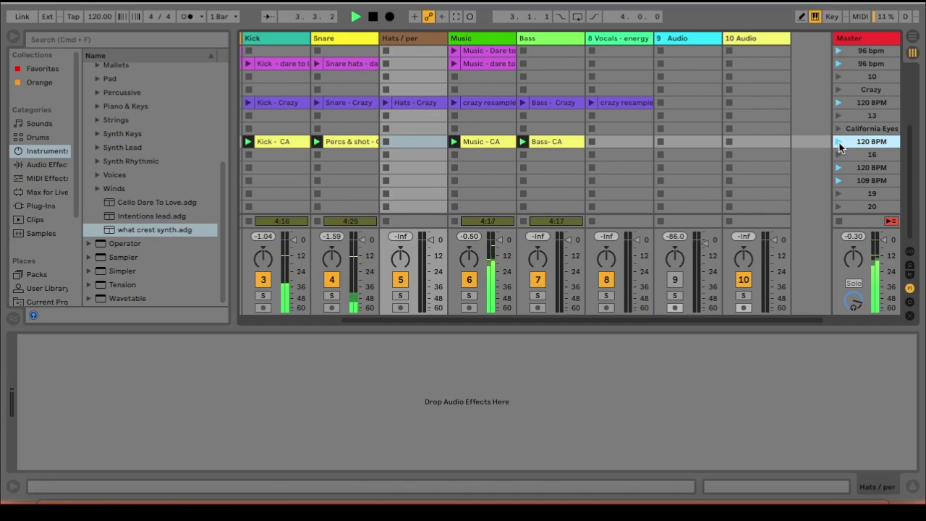
Stop all clips and launch the 150 bpm Intentions scene.
{"action": "left_click", "coordinate": [839, 222]}
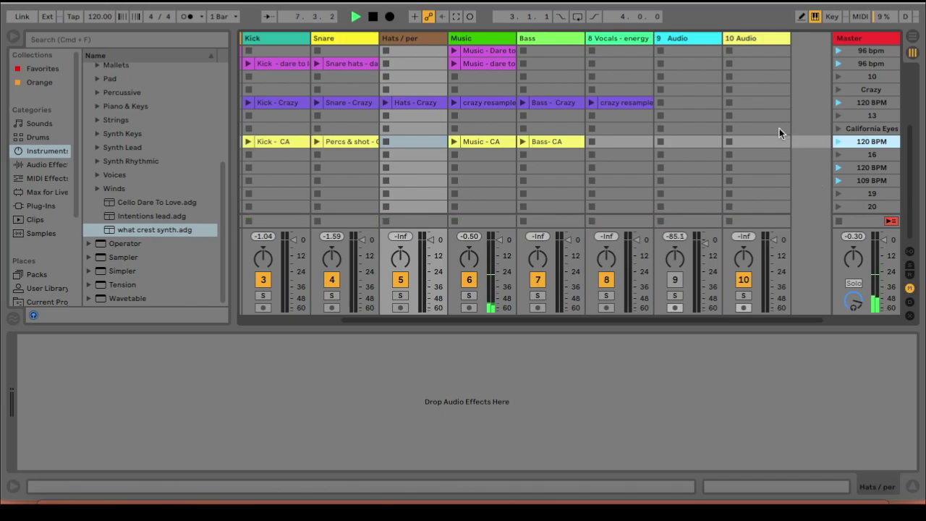
{"action": "scroll", "coordinate": [778, 134], "scroll_direction": "up", "scroll_amount": 5}
{"action": "scroll", "coordinate": [778, 133], "scroll_direction": "left", "scroll_amount": 3}
{"action": "scroll", "coordinate": [777, 133], "scroll_direction": "up", "scroll_amount": 1}
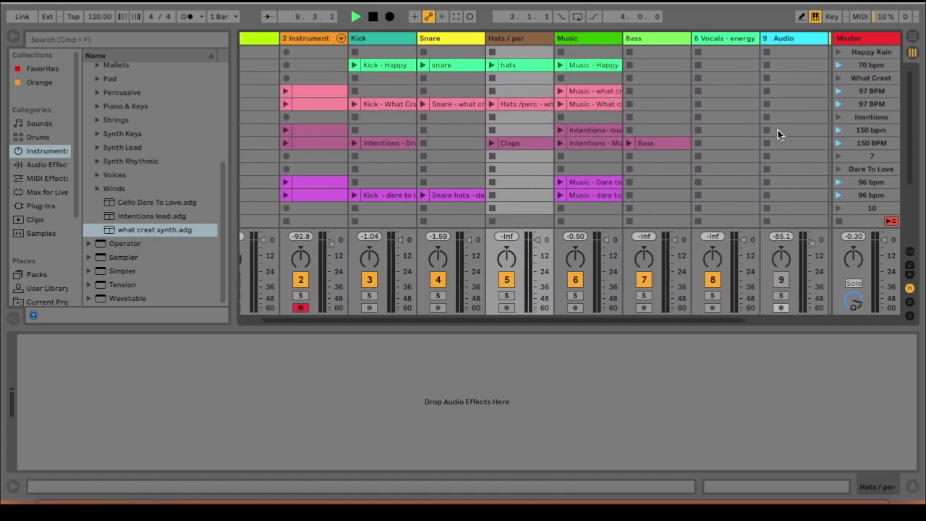
{"action": "scroll", "coordinate": [778, 134], "scroll_direction": "right", "scroll_amount": 1}
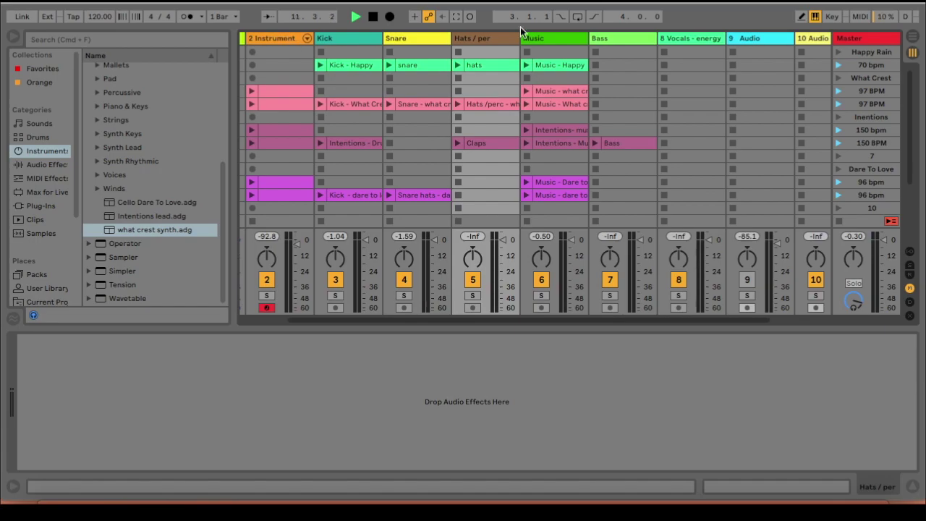
{"action": "left_click", "coordinate": [839, 132]}
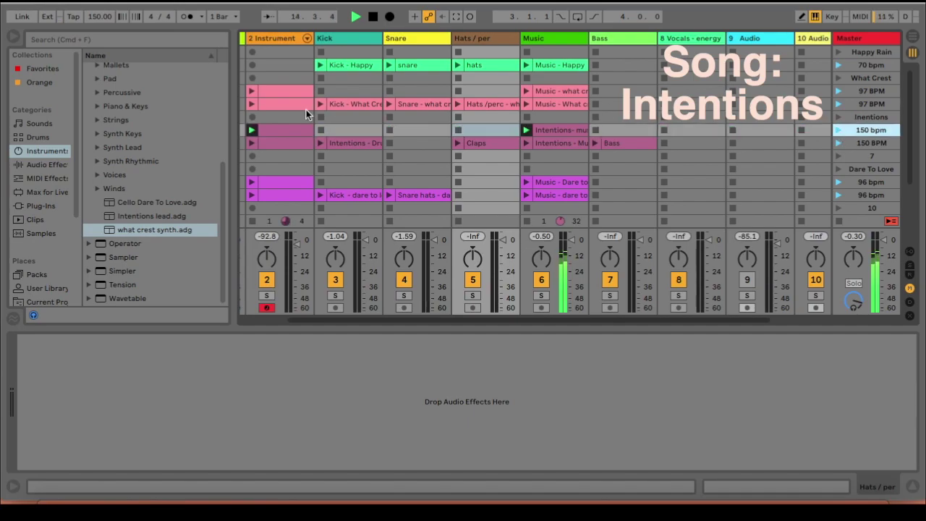
Show the 2 Instrument track's rack, play the 96 bpm Dare To Love scene, then stop.
{"action": "left_click", "coordinate": [280, 38]}
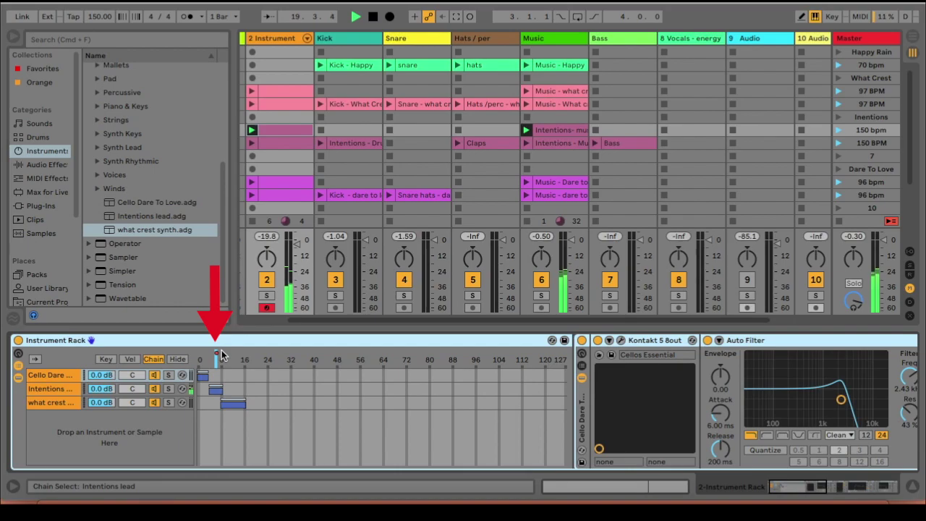
{"action": "left_click", "coordinate": [837, 194]}
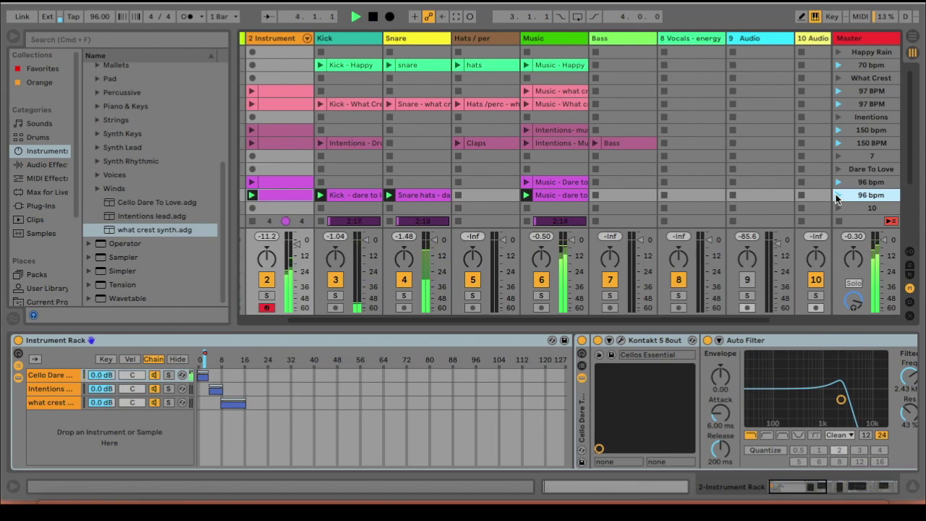
{"action": "key", "text": "space"}
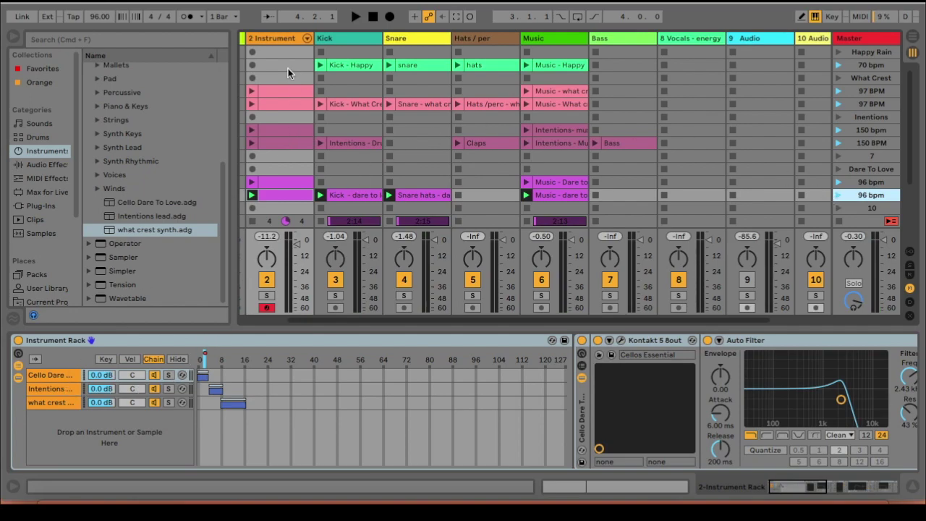
{"action": "scroll", "coordinate": [281, 68], "scroll_direction": "right", "scroll_amount": 2}
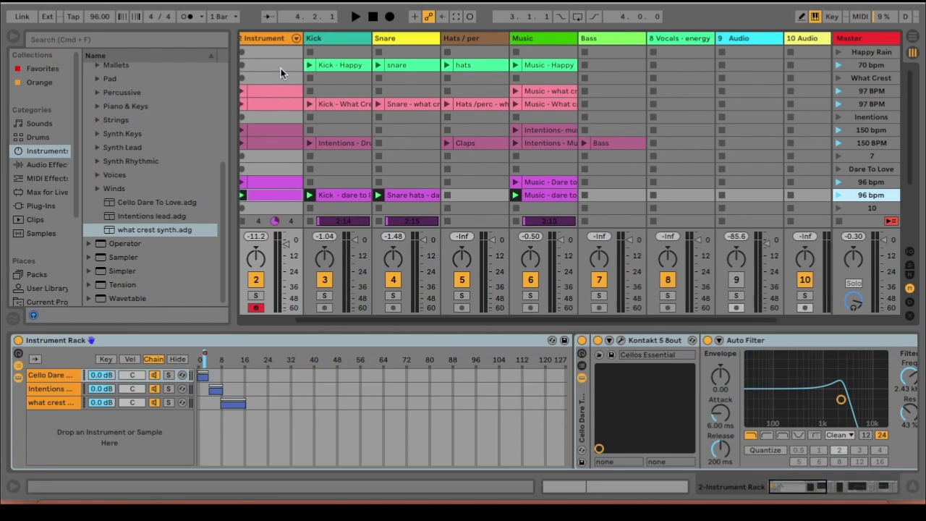
Deactivate the 2 Instrument track and stop all clips.
{"action": "left_click", "coordinate": [256, 279]}
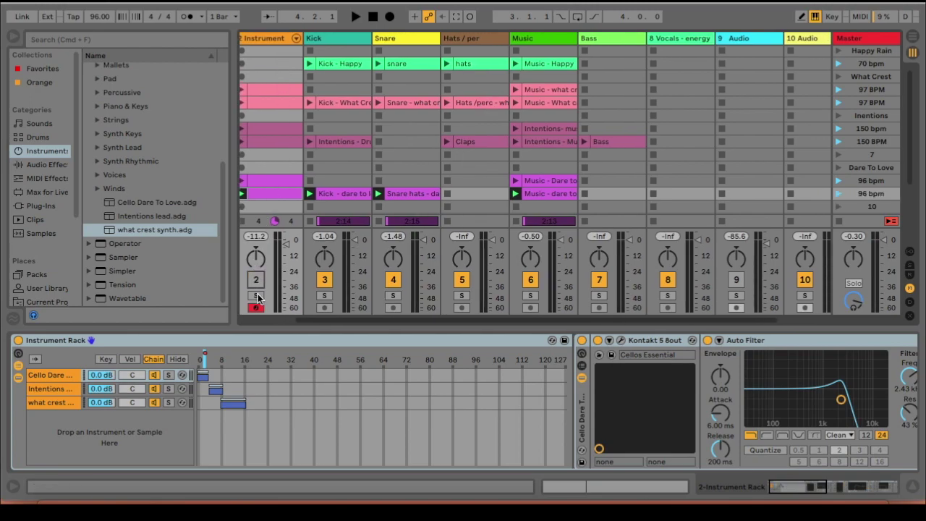
{"action": "left_click", "coordinate": [840, 221]}
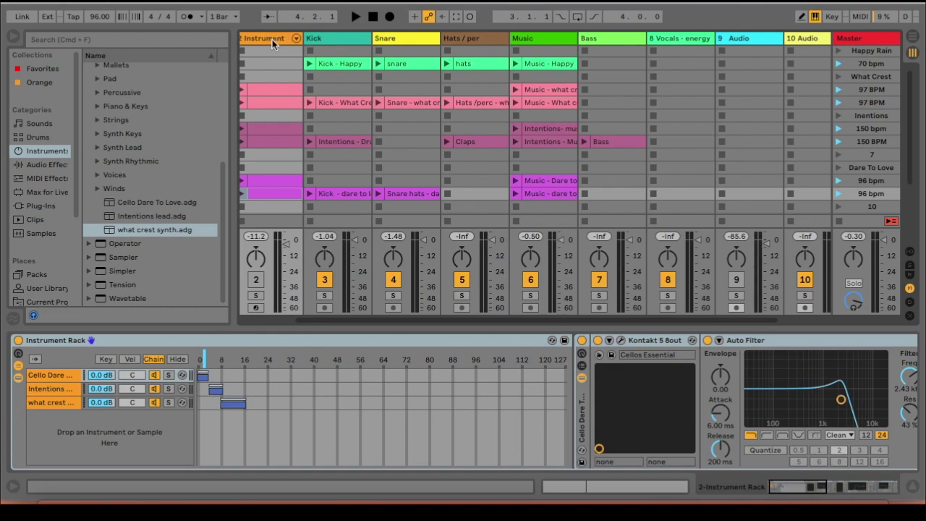
{"action": "scroll", "coordinate": [155, 147], "scroll_direction": "up", "scroll_amount": 5}
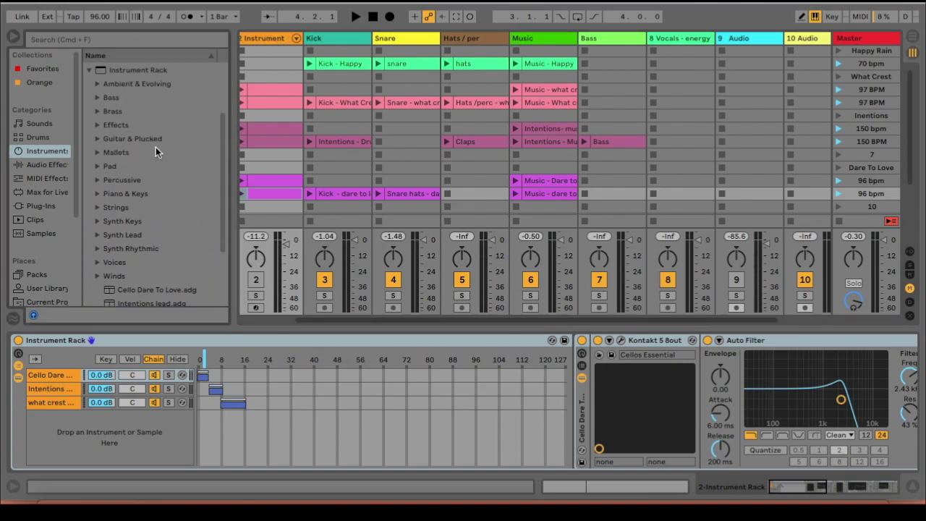
{"action": "scroll", "coordinate": [156, 147], "scroll_direction": "down", "scroll_amount": 1}
Insert a new 3 MIDI track right after 2 Instrument with Cmd+Shift+T.
{"action": "left_click", "coordinate": [277, 37]}
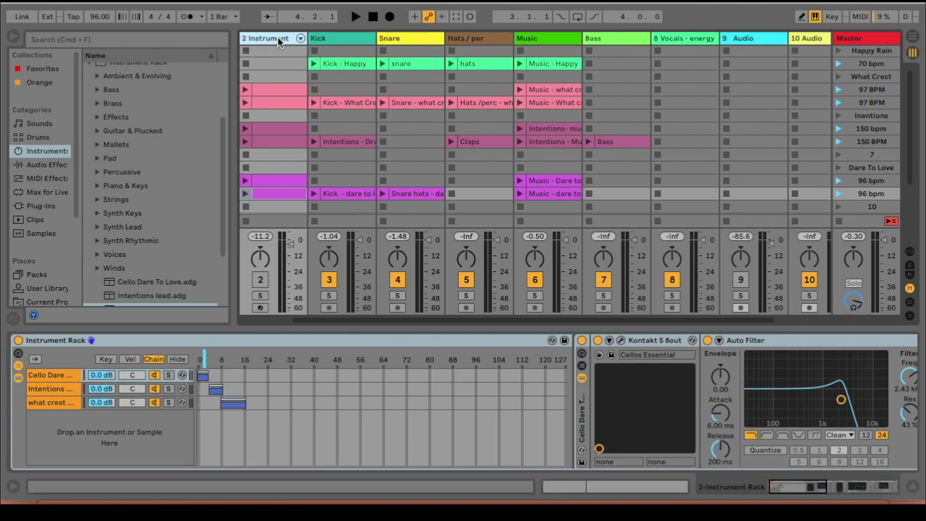
{"action": "key", "text": "super+shift+t"}
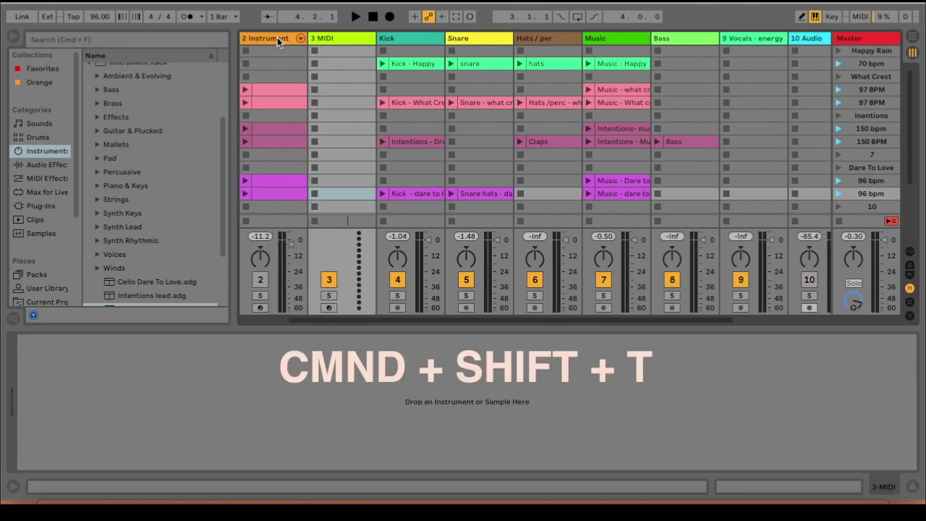
{"action": "left_click", "coordinate": [334, 40]}
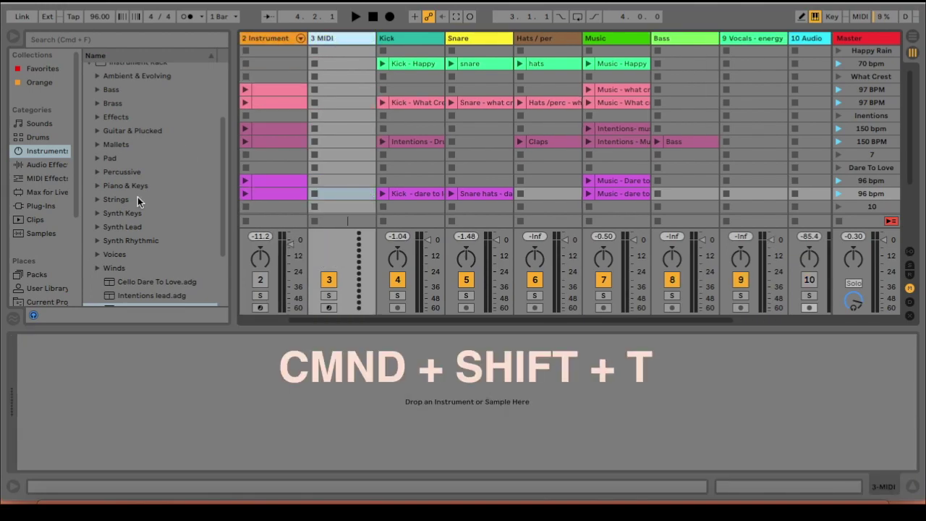
Load Cello Dare To Love onto track 3 and group it into an Instrument Rack.
{"action": "scroll", "coordinate": [138, 196], "scroll_direction": "up", "scroll_amount": 3}
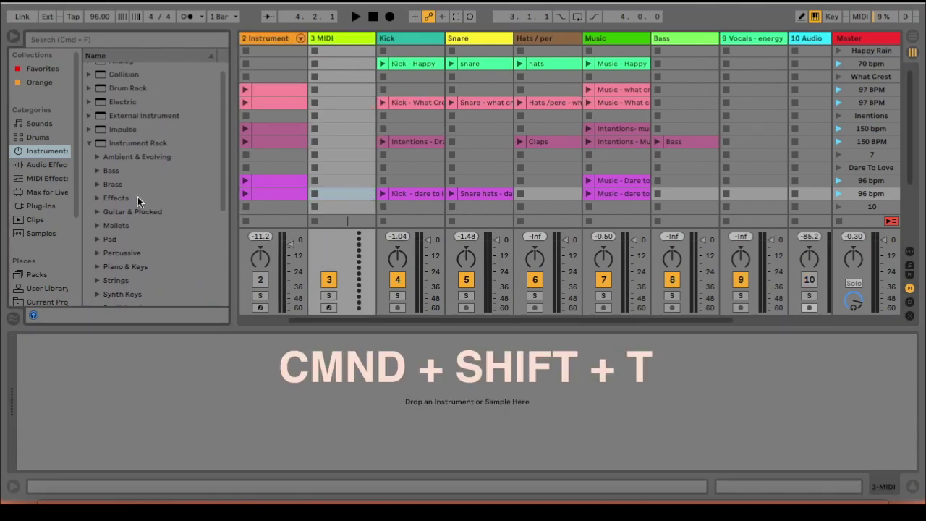
{"action": "double_click", "coordinate": [112, 143]}
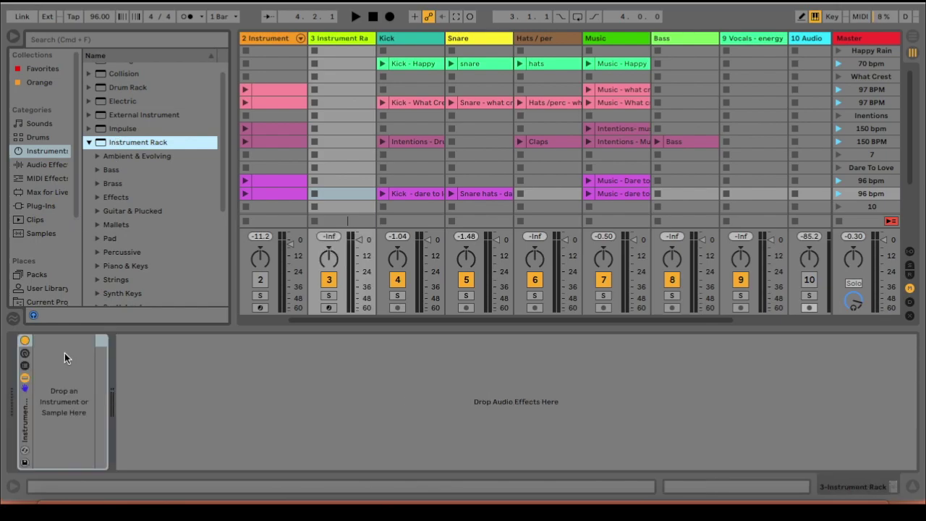
{"action": "scroll", "coordinate": [138, 203], "scroll_direction": "down", "scroll_amount": 5}
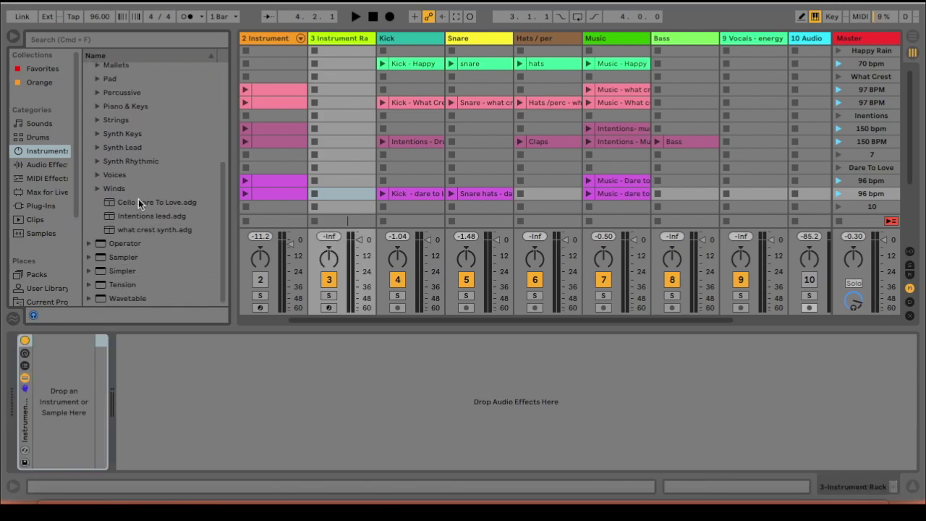
{"action": "left_click_drag", "start_coordinate": [146, 197], "coordinate": [63, 347]}
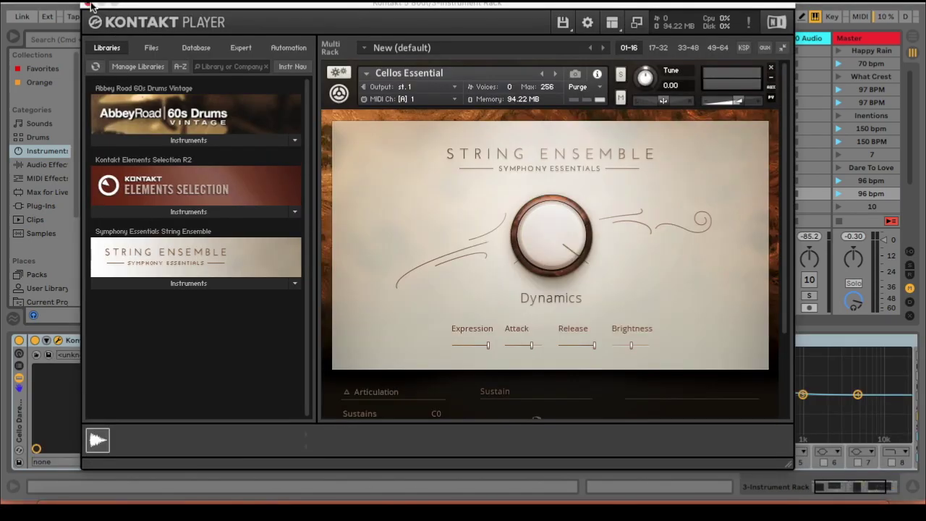
{"action": "left_click", "coordinate": [92, 6]}
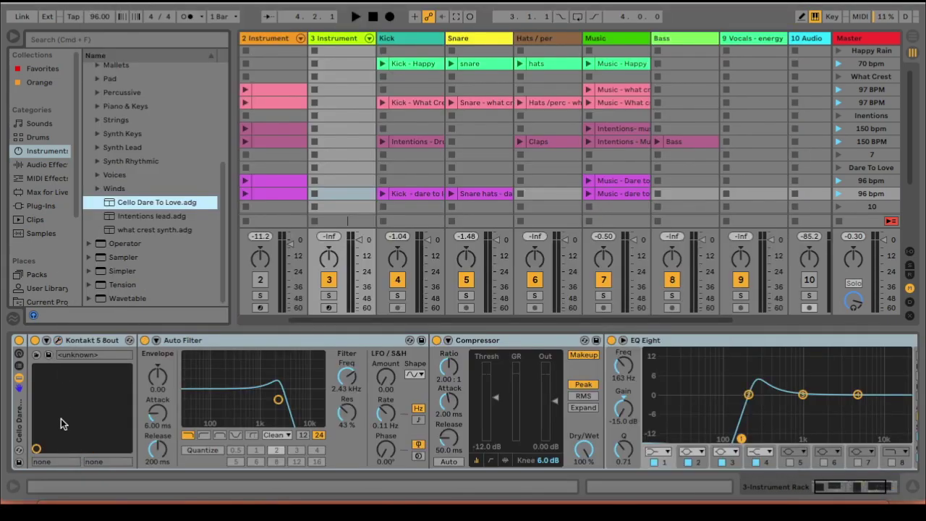
{"action": "left_click", "coordinate": [20, 428]}
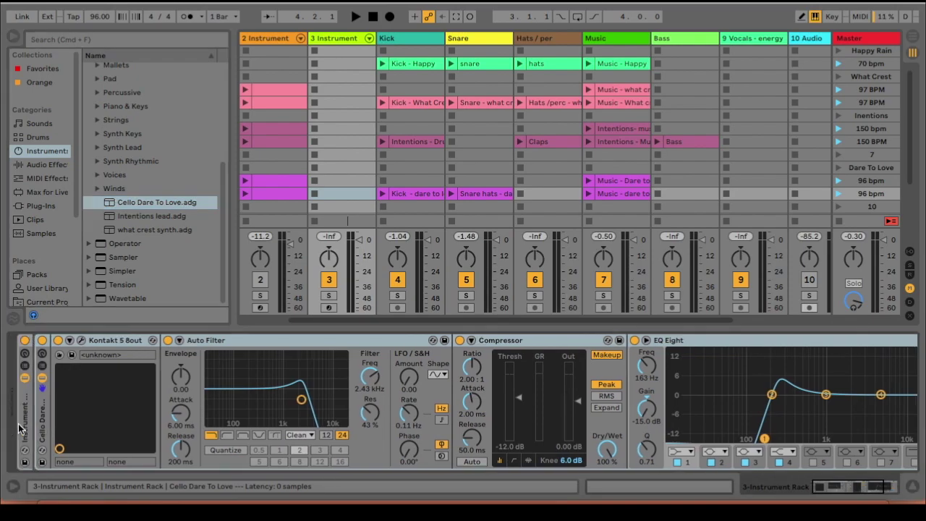
{"action": "left_click", "coordinate": [25, 370]}
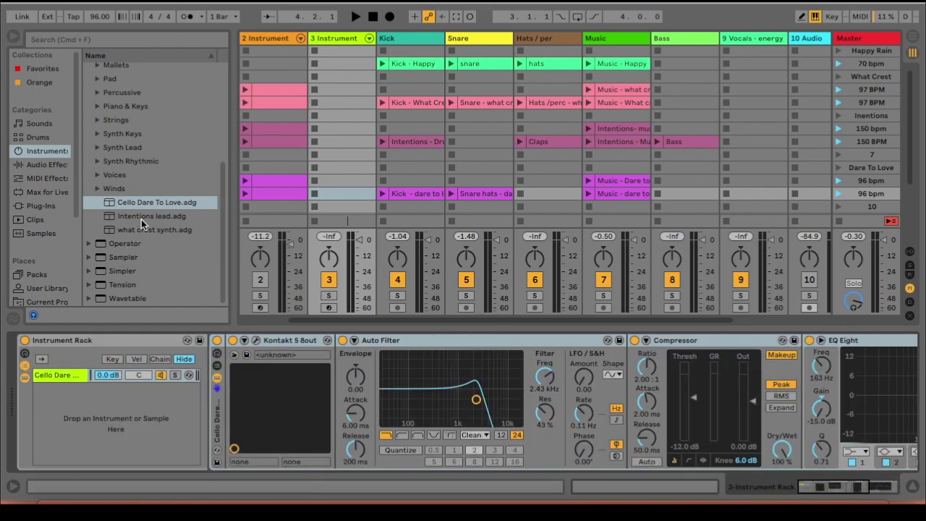
Add Intentions lead and what crest synth as the rack's second and third chains.
{"action": "left_click_drag", "start_coordinate": [141, 216], "coordinate": [82, 397]}
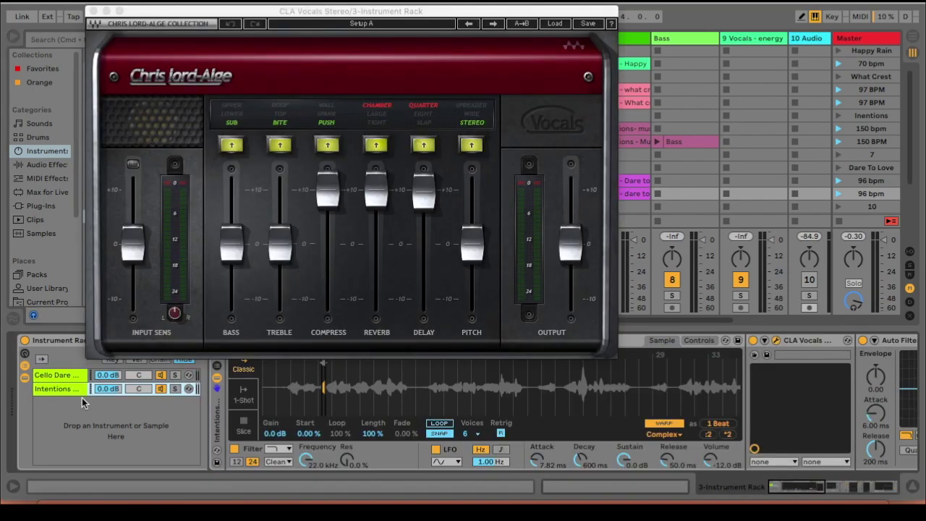
{"action": "left_click", "coordinate": [94, 11]}
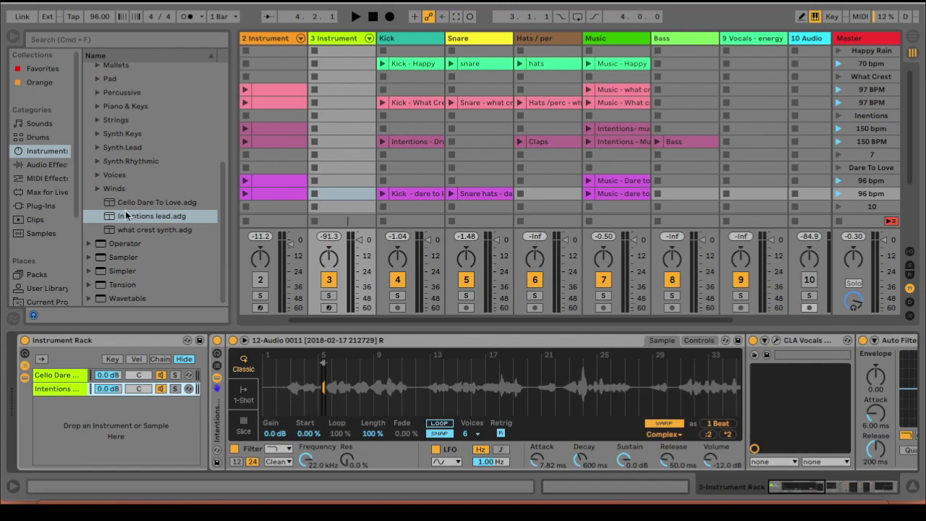
{"action": "left_click_drag", "start_coordinate": [125, 230], "coordinate": [120, 419]}
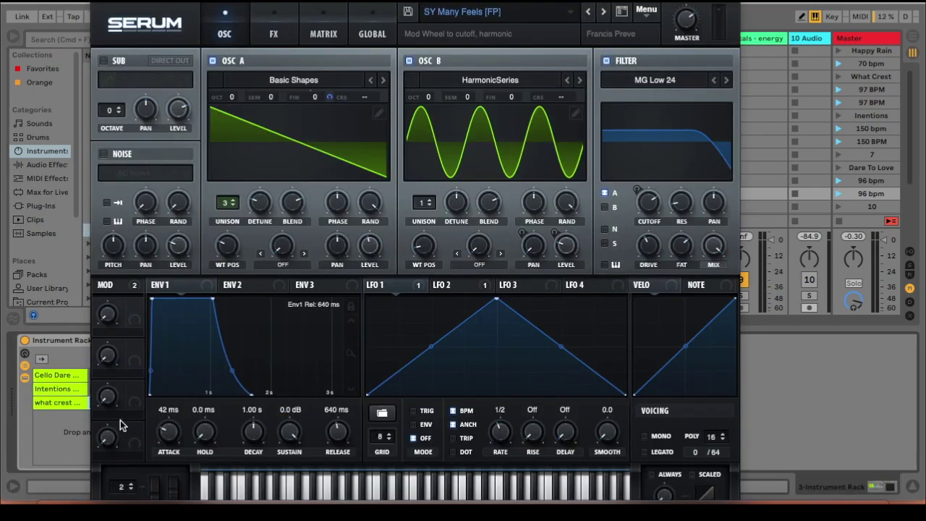
{"action": "left_click", "coordinate": [102, 4]}
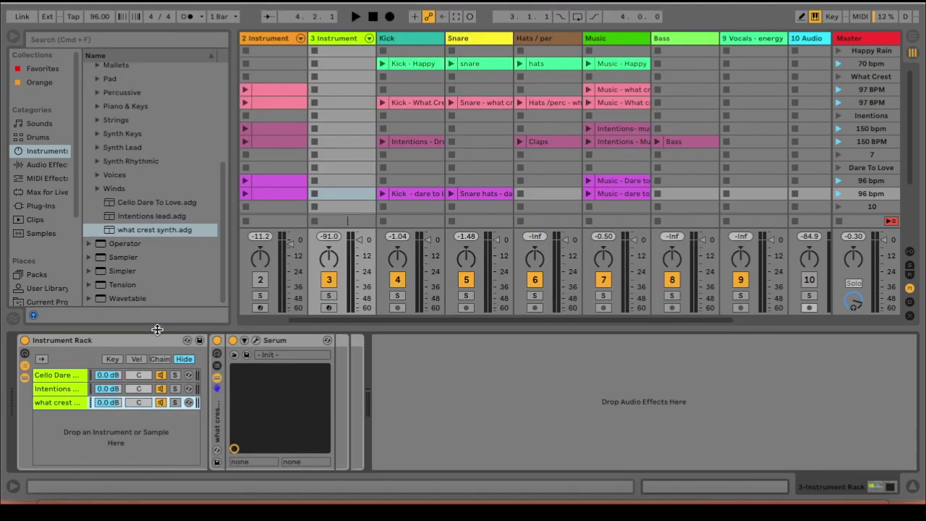
{"action": "left_click", "coordinate": [161, 359]}
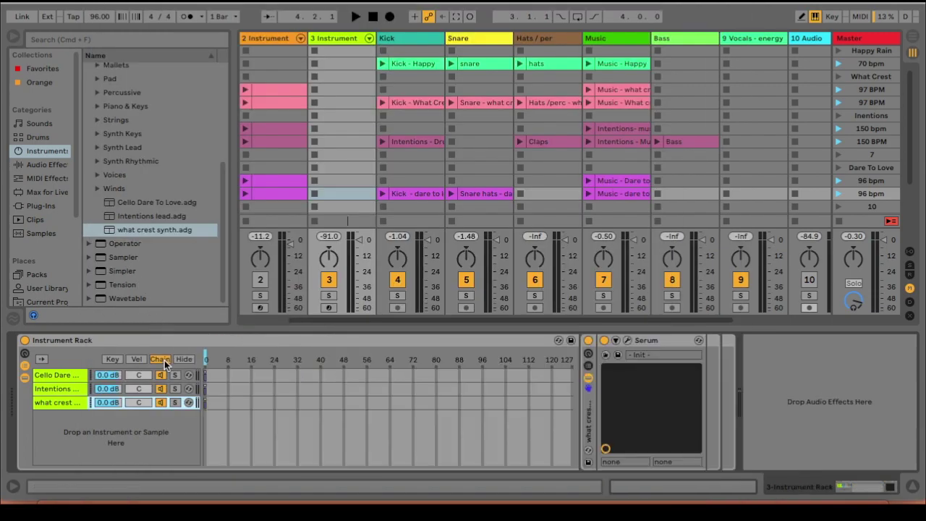
Distribute the three chains' selector zones equally across the range.
{"action": "left_click", "coordinate": [215, 388]}
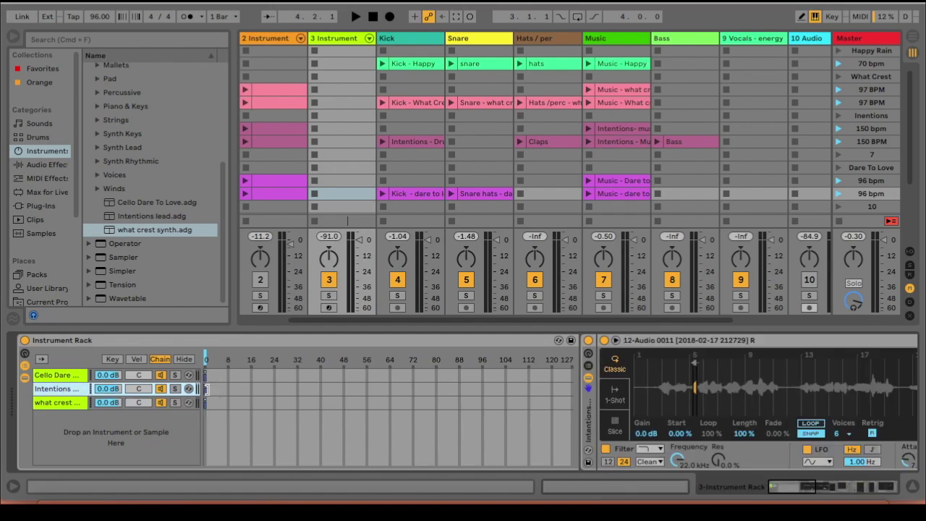
{"action": "left_click_drag", "start_coordinate": [206, 389], "coordinate": [253, 411]}
{"action": "right_click", "coordinate": [228, 392]}
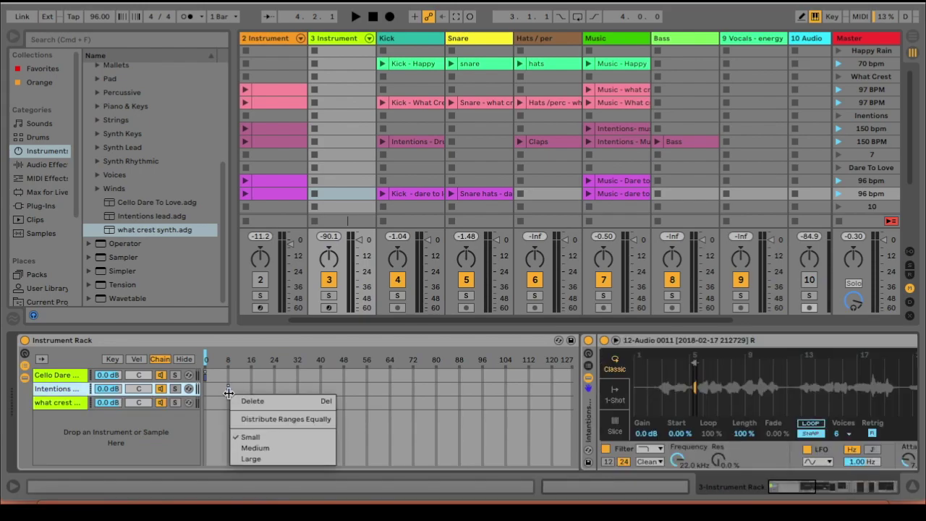
{"action": "left_click", "coordinate": [276, 419]}
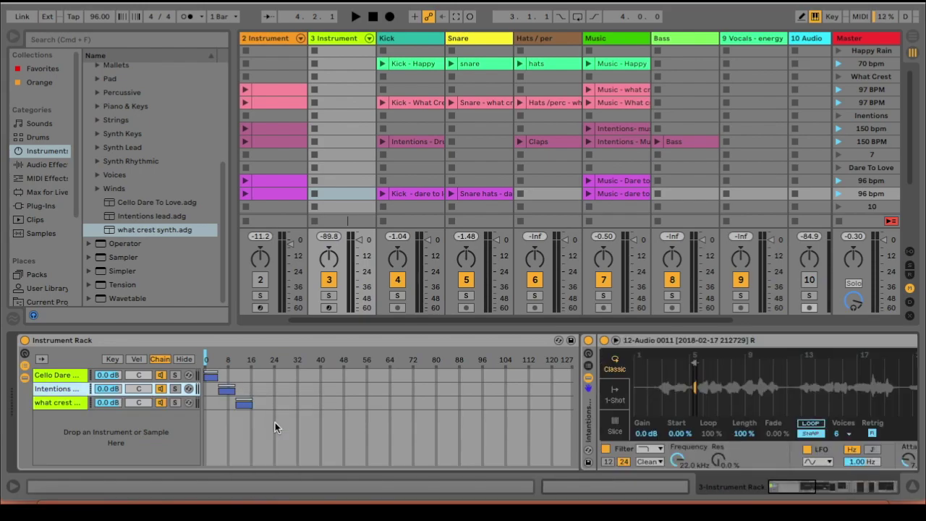
Check each chain's zone: Cello Dare, Intentions lead 5–10, and what crest.
{"action": "left_click", "coordinate": [209, 375]}
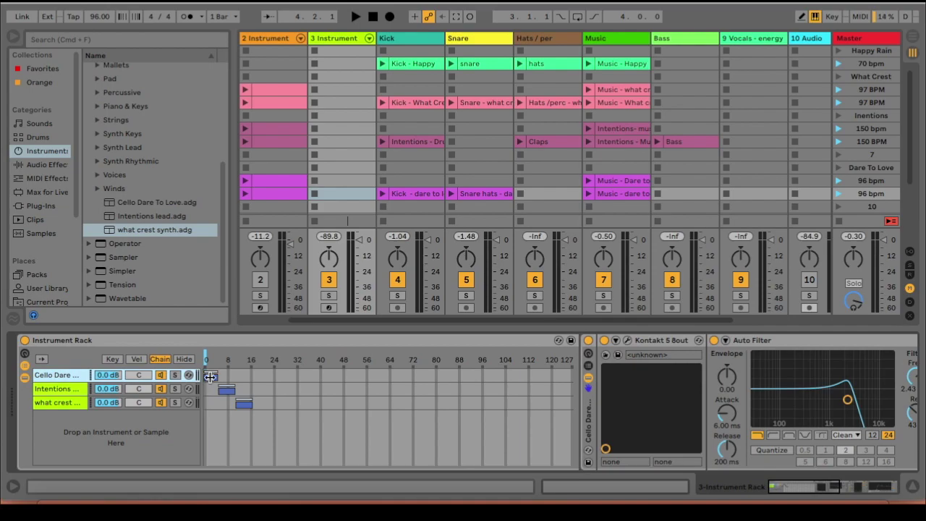
{"action": "left_click", "coordinate": [228, 389]}
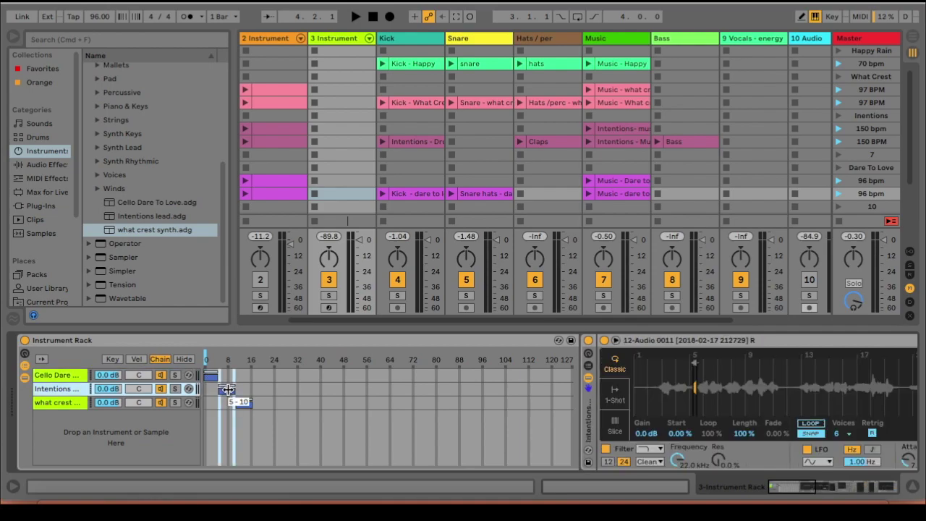
{"action": "left_click", "coordinate": [246, 403]}
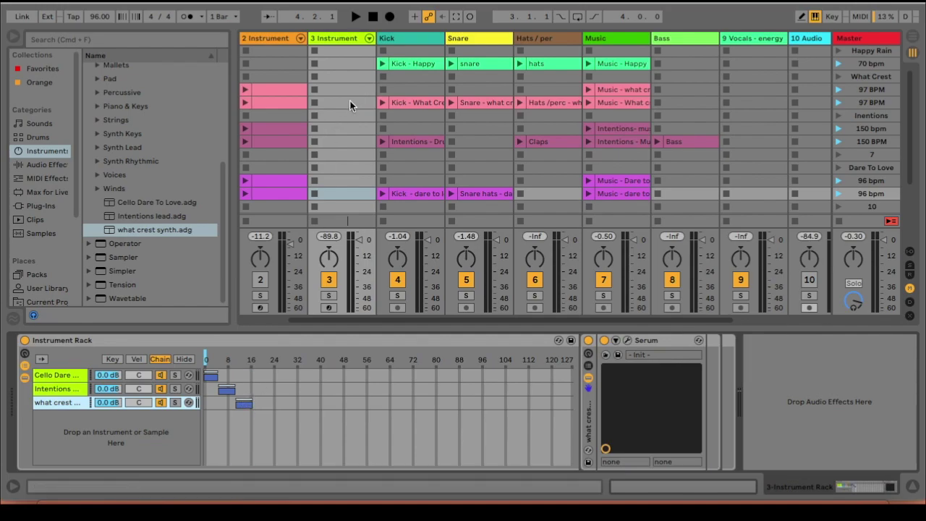
{"action": "scroll", "coordinate": [349, 100], "scroll_direction": "right", "scroll_amount": 3}
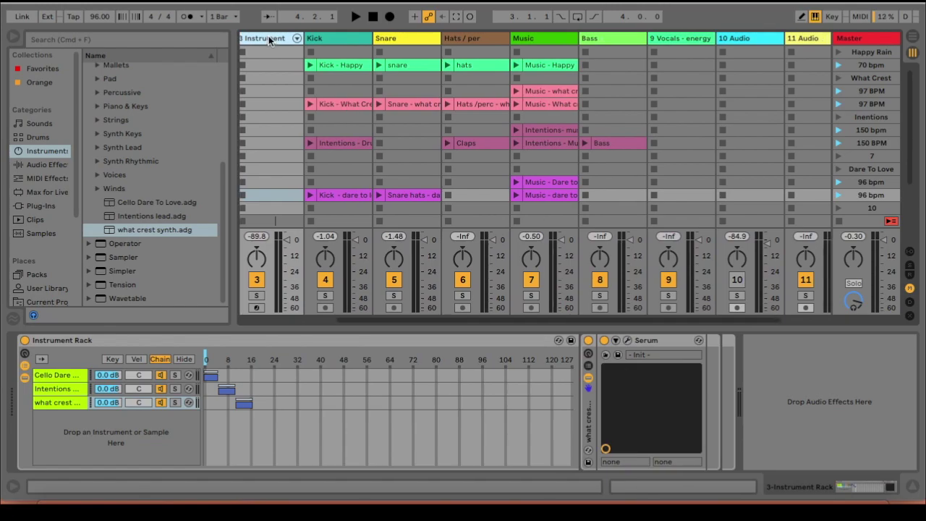
{"action": "scroll", "coordinate": [272, 66], "scroll_direction": "left", "scroll_amount": 1}
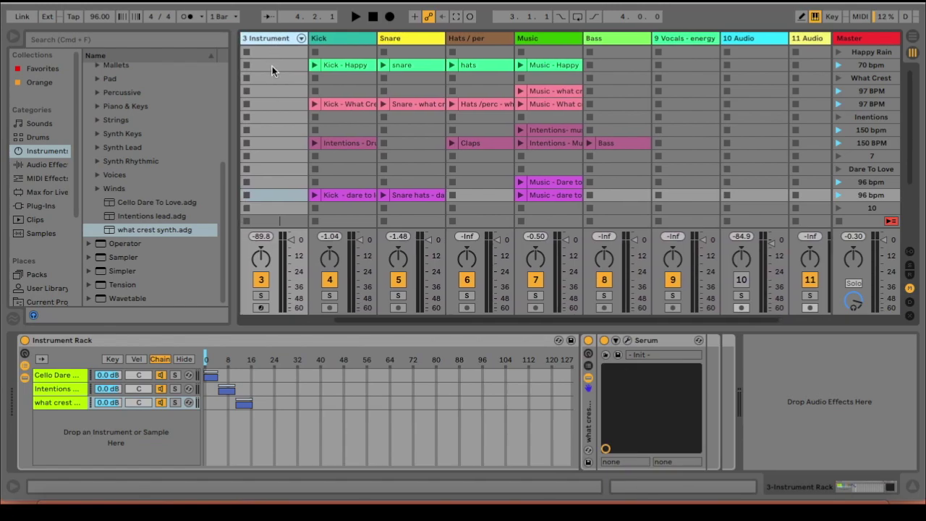
Create an empty 3 Instrument clip and raise its Instrument Rack Chain Selector envelope to 13.
{"action": "double_click", "coordinate": [265, 105]}
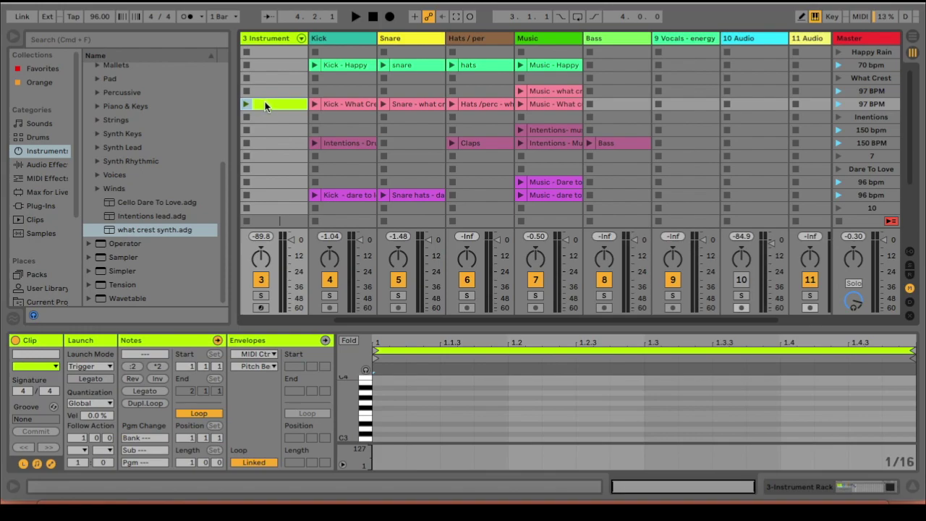
{"action": "left_click", "coordinate": [268, 354]}
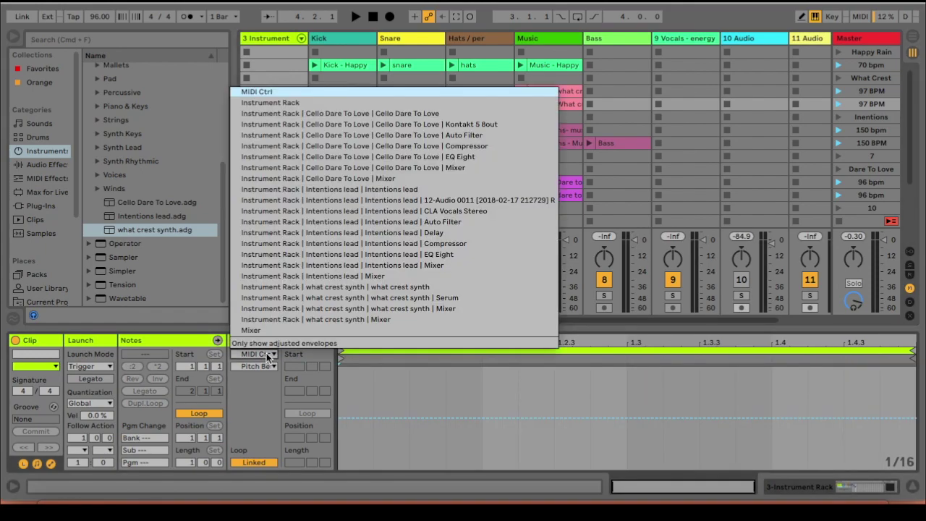
{"action": "left_click", "coordinate": [293, 103]}
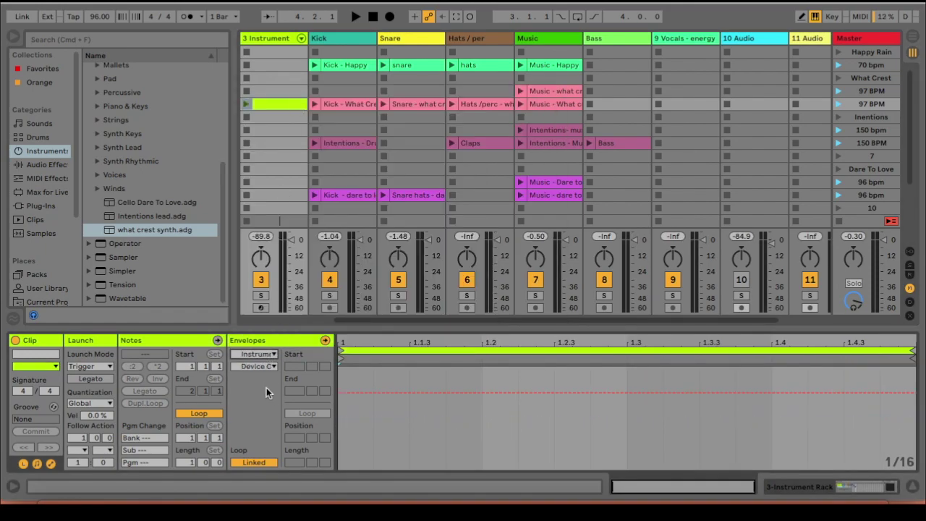
{"action": "left_click", "coordinate": [260, 366]}
{"action": "left_click", "coordinate": [262, 473]}
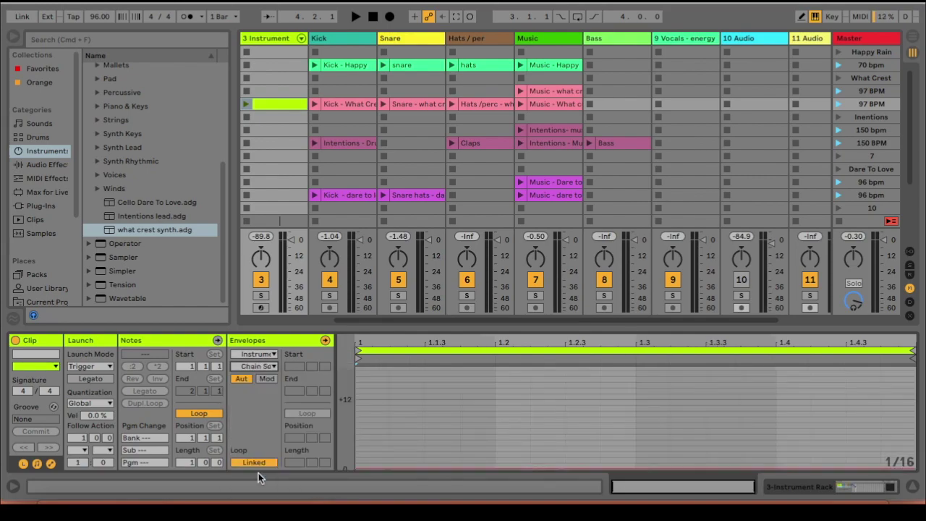
{"action": "left_click_drag", "start_coordinate": [390, 465], "coordinate": [391, 392]}
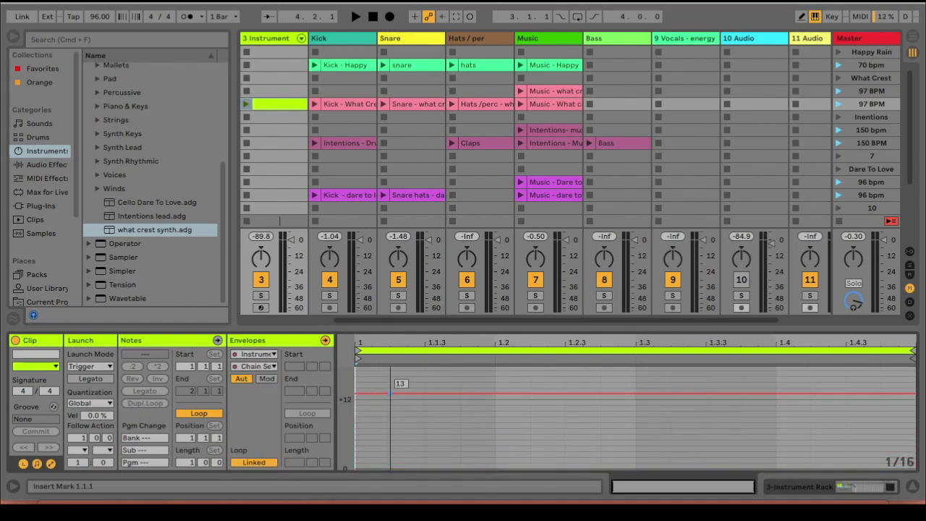
Confirm the what crest chain's 11–16 range and add a Chain Selector breakpoint.
{"action": "left_click", "coordinate": [280, 37]}
{"action": "left_click", "coordinate": [248, 405]}
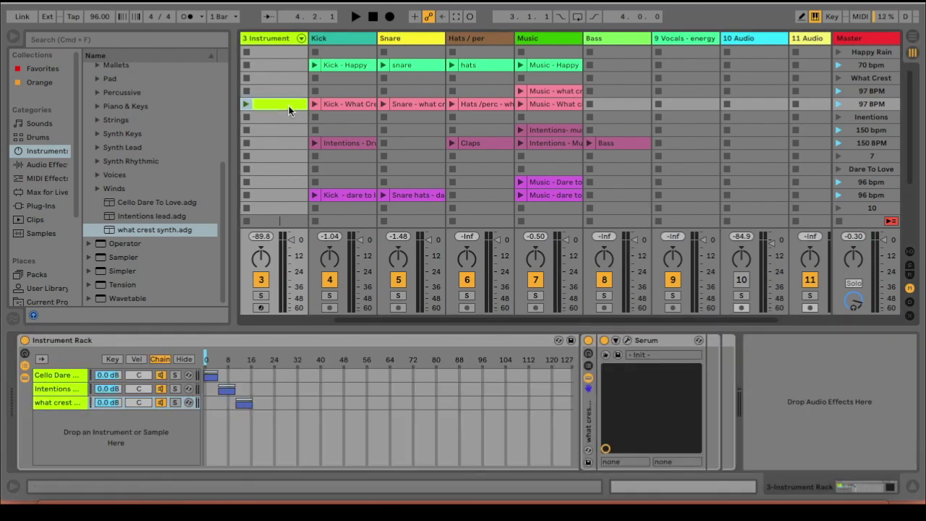
{"action": "left_click", "coordinate": [289, 104]}
{"action": "left_click", "coordinate": [422, 376]}
Create two more 3 Instrument clips with Chain Selector envelopes at 7 and 2 (96 bpm).
{"action": "scroll", "coordinate": [279, 158], "scroll_direction": "down", "scroll_amount": 2}
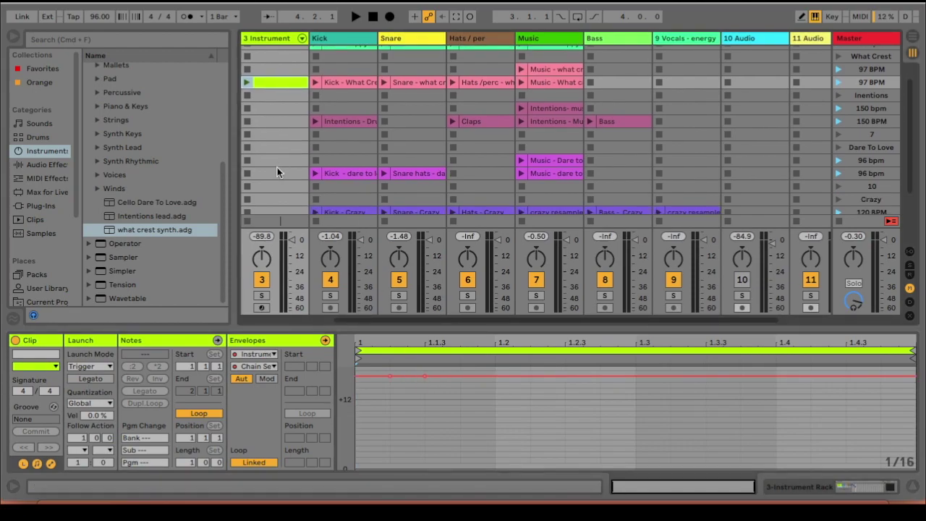
{"action": "scroll", "coordinate": [275, 172], "scroll_direction": "down", "scroll_amount": 2}
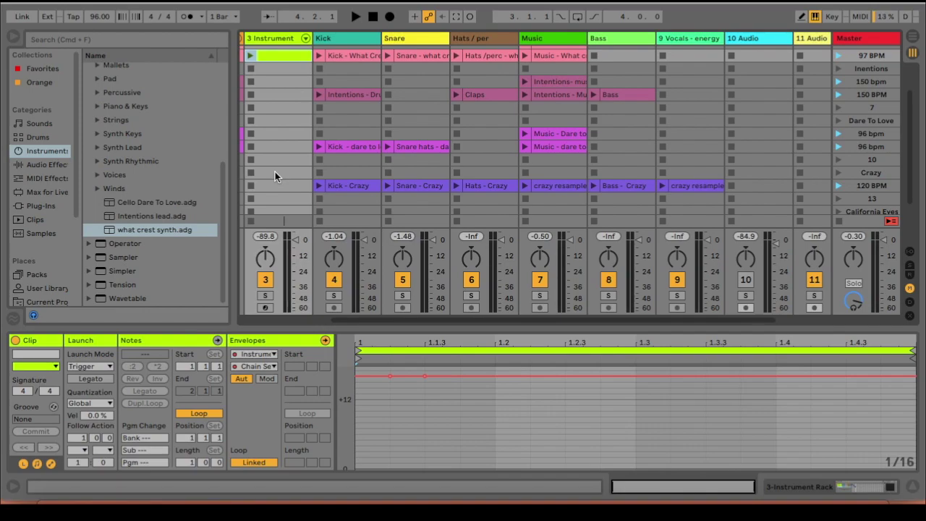
{"action": "scroll", "coordinate": [275, 171], "scroll_direction": "right", "scroll_amount": 1}
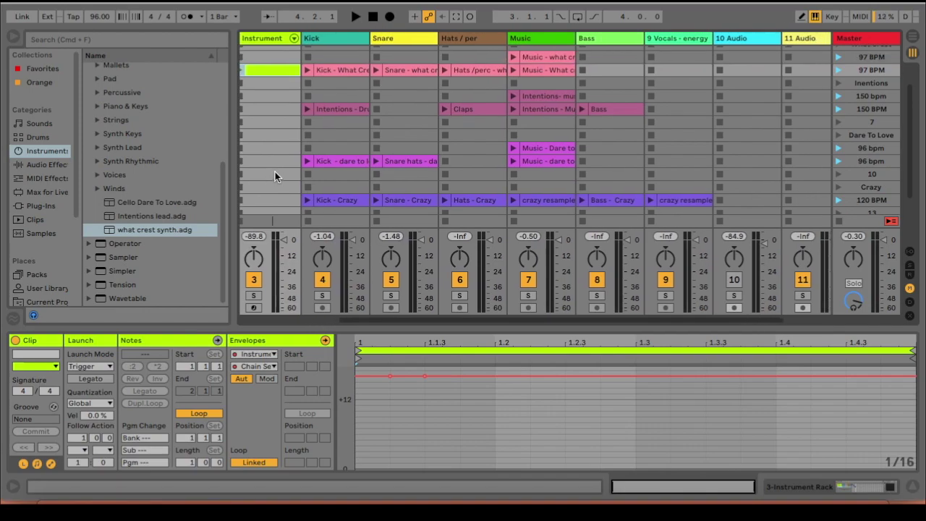
{"action": "double_click", "coordinate": [264, 106]}
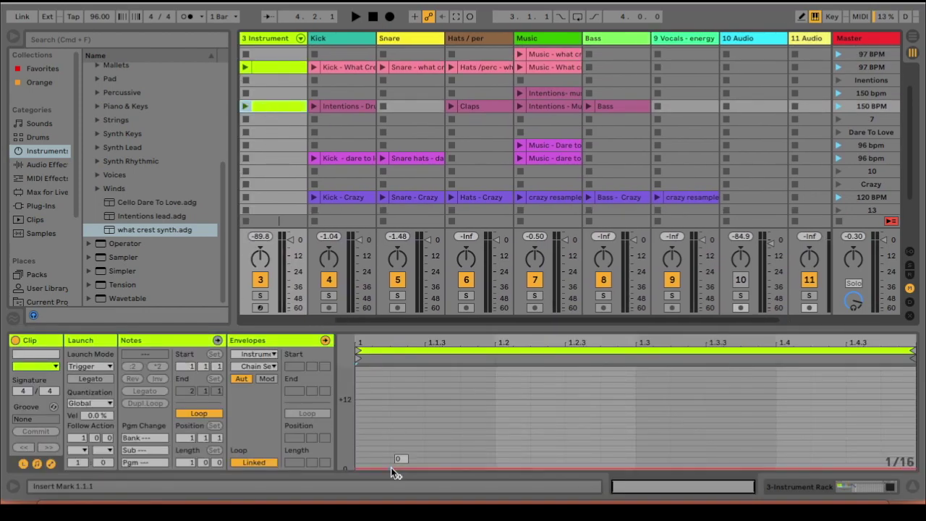
{"action": "left_click_drag", "start_coordinate": [390, 468], "coordinate": [391, 415]}
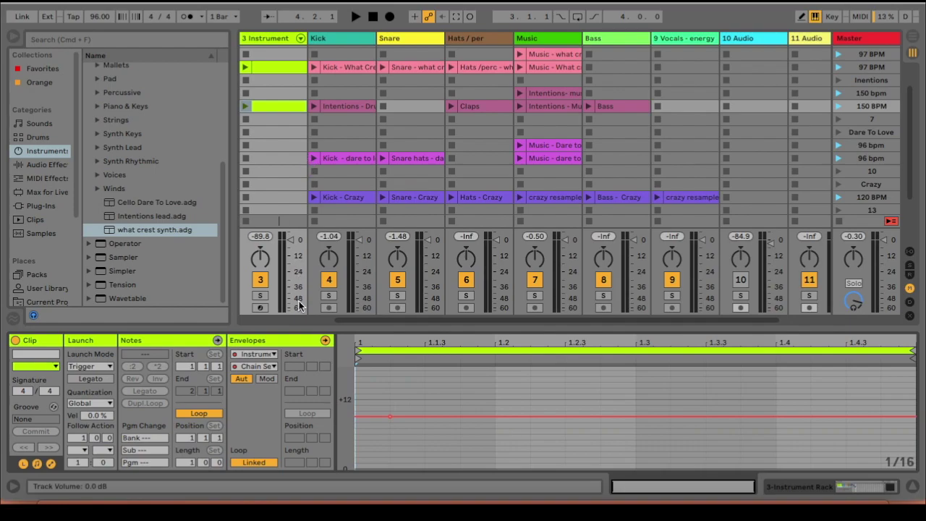
{"action": "scroll", "coordinate": [274, 176], "scroll_direction": "down", "scroll_amount": 1}
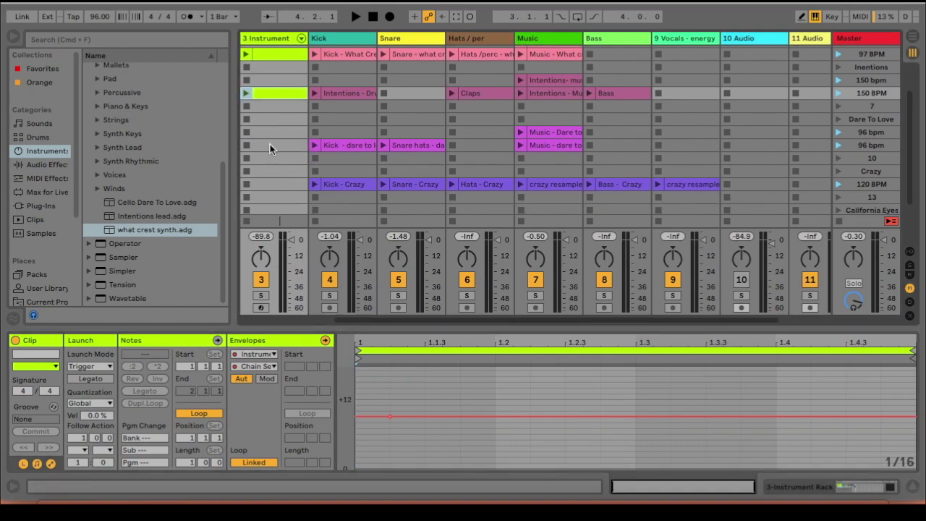
{"action": "double_click", "coordinate": [269, 144]}
{"action": "left_click_drag", "start_coordinate": [379, 469], "coordinate": [379, 456]}
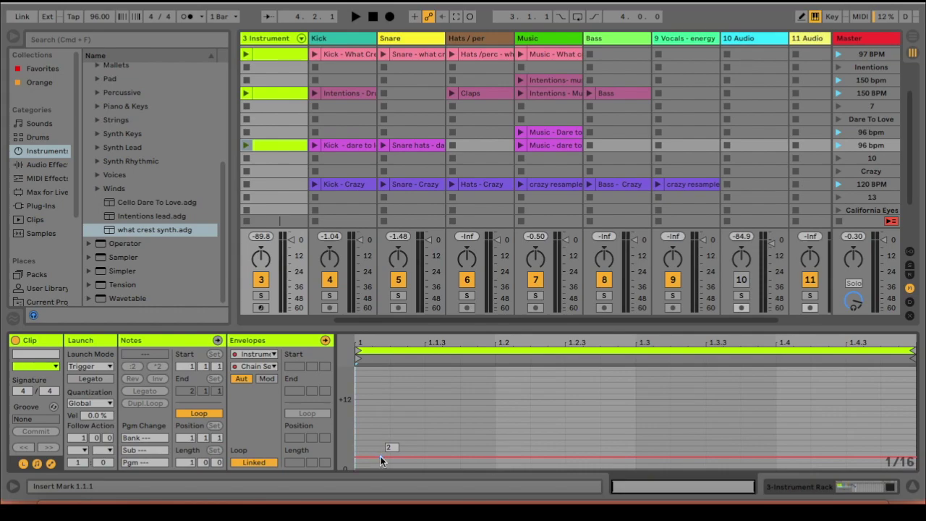
Launch the 150 BPM scene, arm track 3, show its rack, then launch 96 bpm.
{"action": "left_click", "coordinate": [838, 93]}
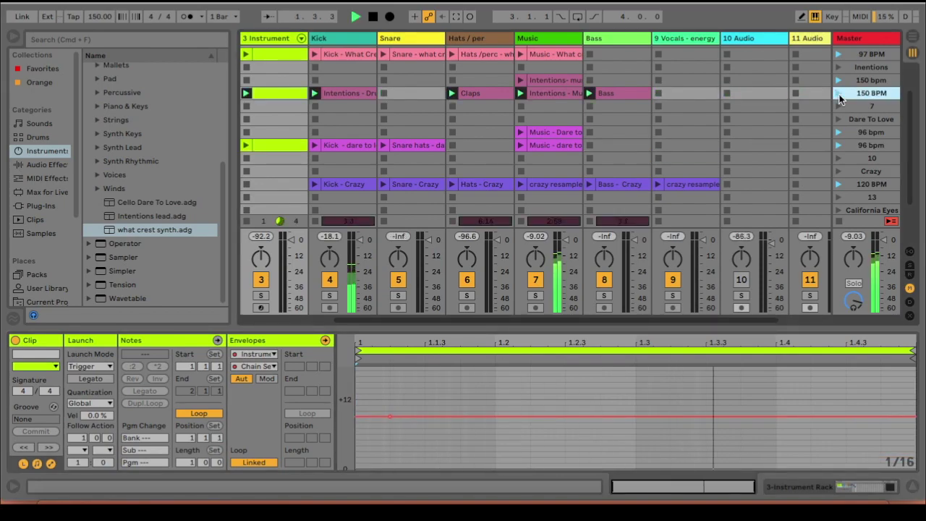
{"action": "left_click", "coordinate": [264, 309]}
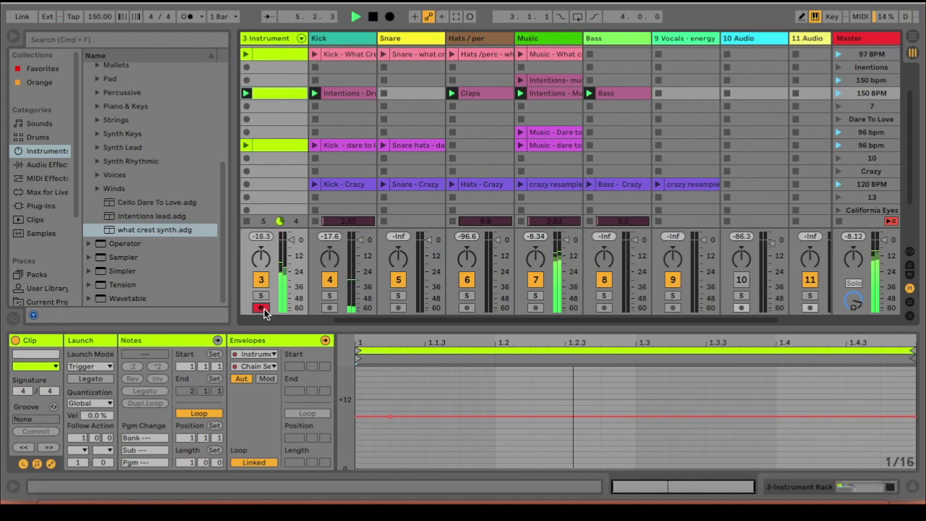
{"action": "double_click", "coordinate": [277, 38]}
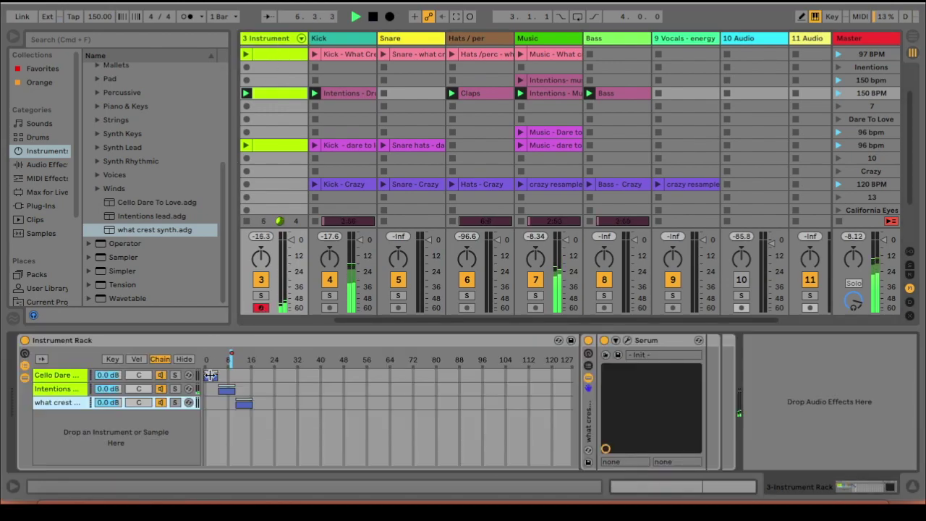
{"action": "left_click", "coordinate": [840, 146]}
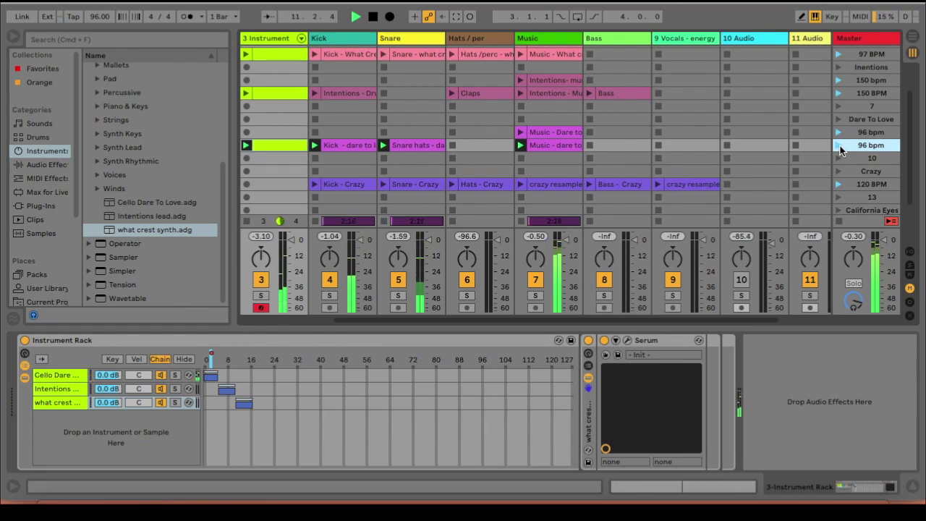
Browse Audio Effects and expand the Audio Effect Rack presets folder.
{"action": "left_click", "coordinate": [211, 374]}
{"action": "scroll", "coordinate": [166, 210], "scroll_direction": "down", "scroll_amount": 5}
{"action": "scroll", "coordinate": [167, 211], "scroll_direction": "up", "scroll_amount": 5}
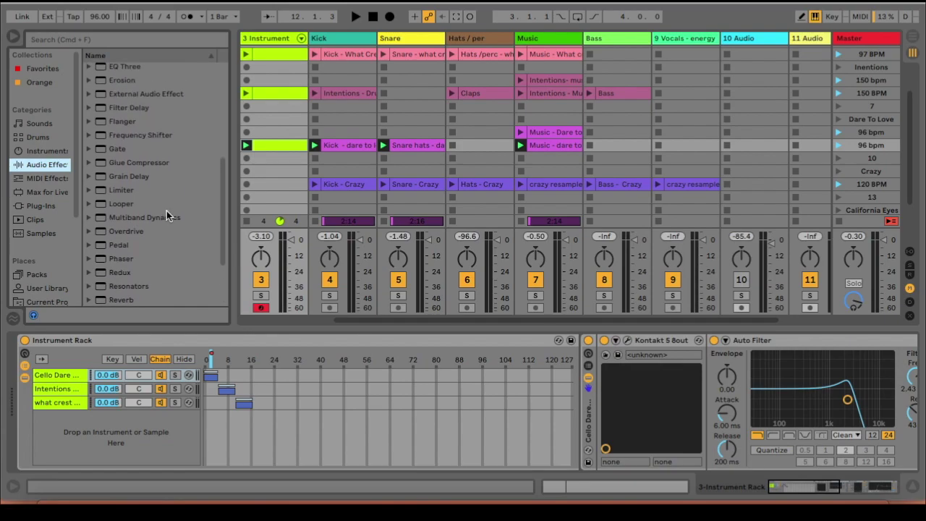
{"action": "scroll", "coordinate": [166, 210], "scroll_direction": "up", "scroll_amount": 4}
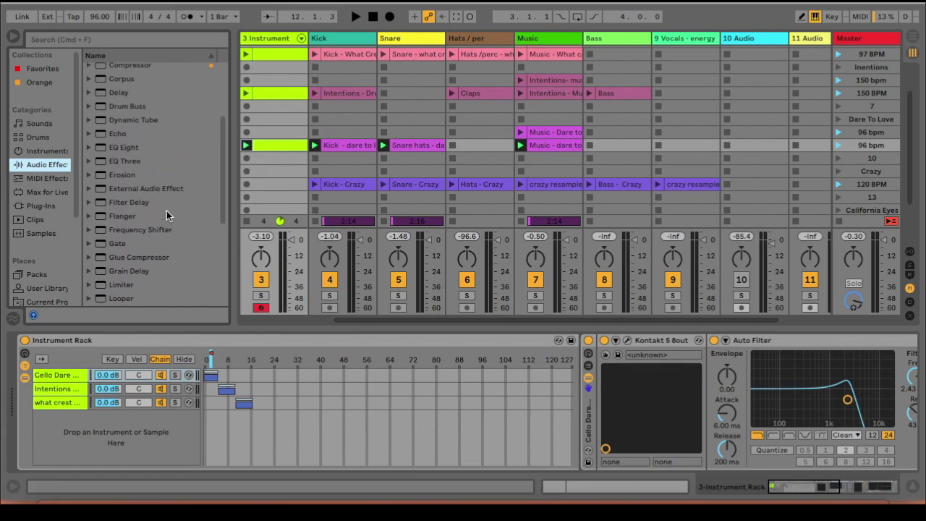
{"action": "scroll", "coordinate": [166, 215], "scroll_direction": "up", "scroll_amount": 5}
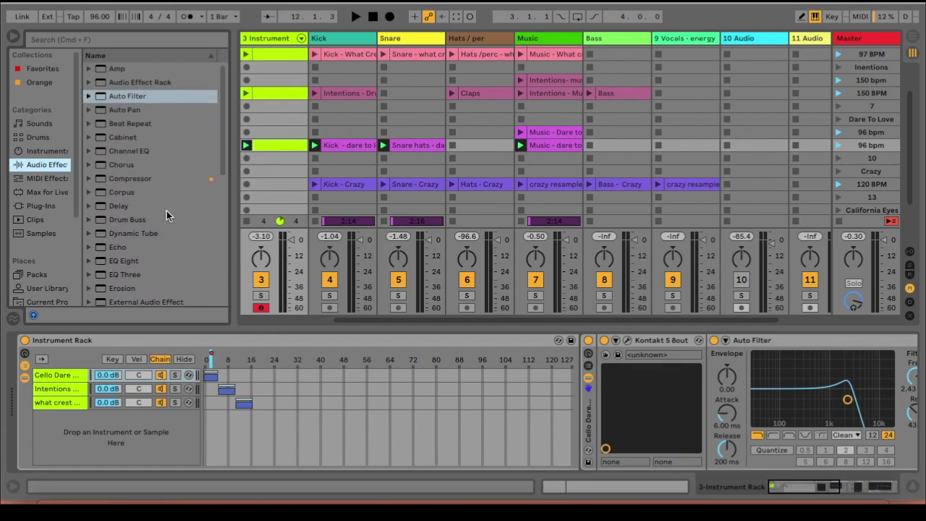
{"action": "left_click", "coordinate": [88, 82]}
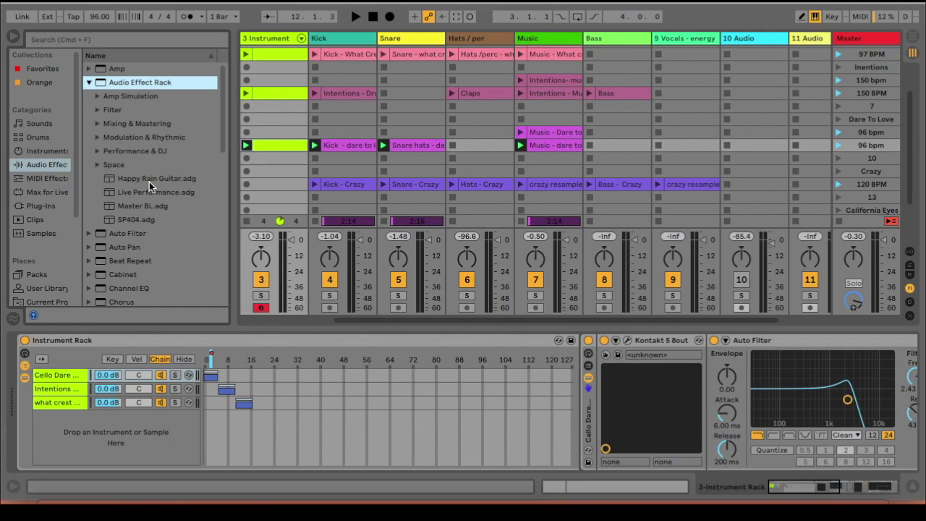
{"action": "scroll", "coordinate": [374, 86], "scroll_direction": "left", "scroll_amount": 2}
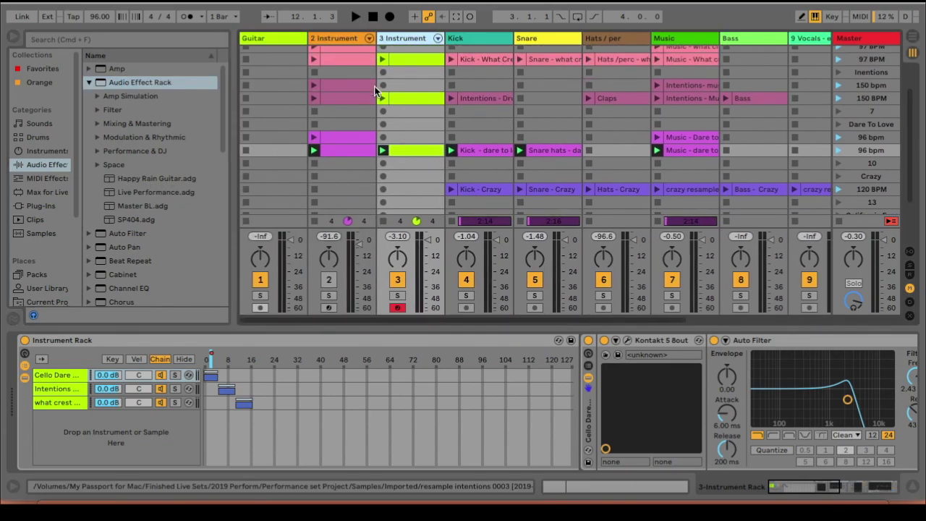
Drop Happy Rain Guitar.adg onto the Guitar track and close the CLA Vocals window.
{"action": "left_click", "coordinate": [262, 41]}
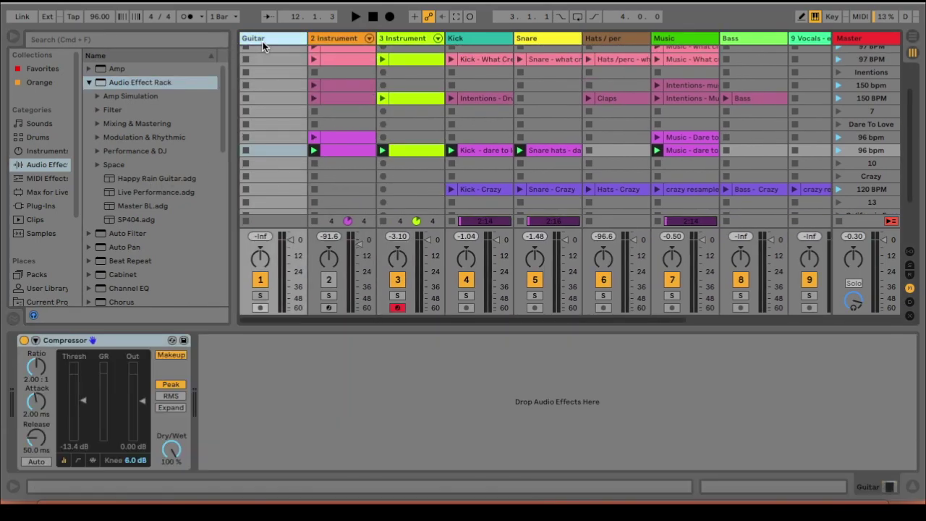
{"action": "left_click_drag", "start_coordinate": [131, 178], "coordinate": [225, 387]}
{"action": "left_click", "coordinate": [103, 5]}
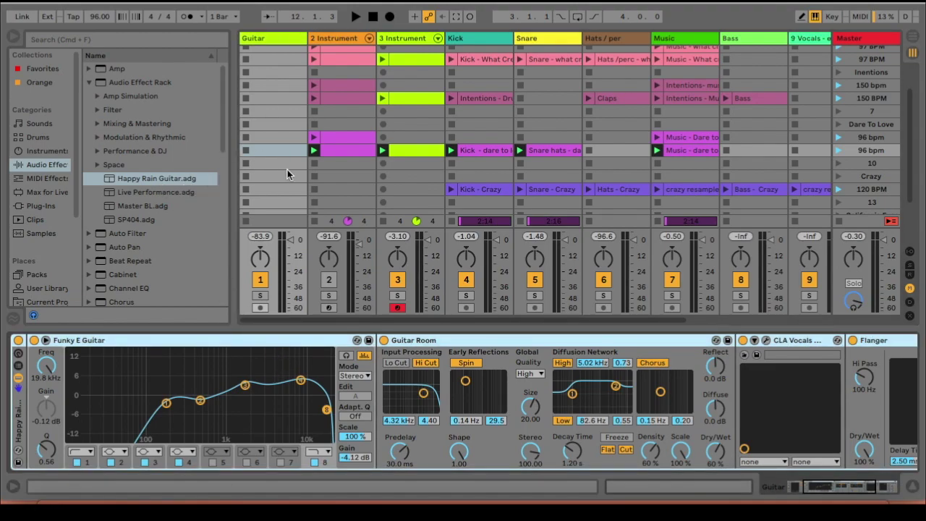
Add the Live Performance.adg rack (Auto Filter, Beat Repeat, EQ Three, Delay) to the Master track.
{"action": "left_click", "coordinate": [147, 192]}
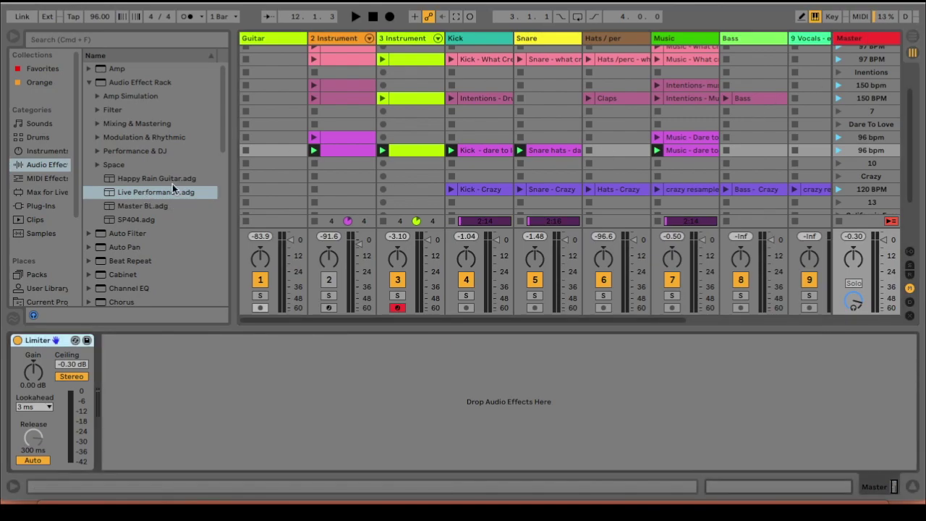
{"action": "double_click", "coordinate": [147, 193]}
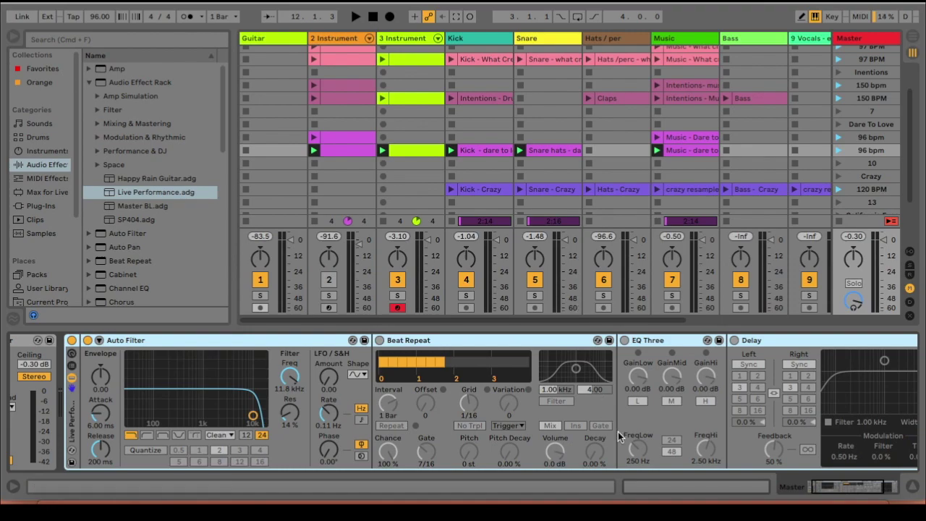
{"action": "scroll", "coordinate": [618, 431], "scroll_direction": "right", "scroll_amount": 5}
{"action": "scroll", "coordinate": [617, 431], "scroll_direction": "left", "scroll_amount": 3}
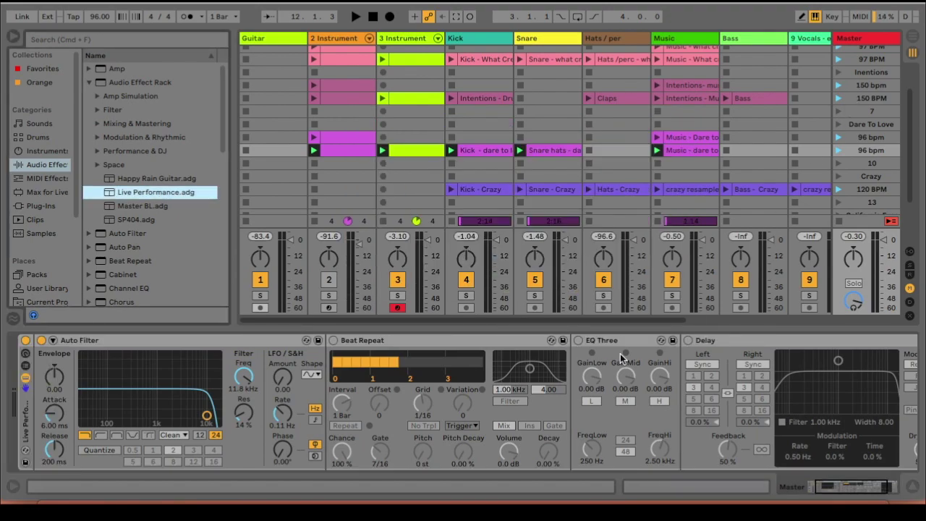
MIDI-map the Master rack's Auto Filter frequency knob to controller CC 1.
{"action": "left_click", "coordinate": [860, 16]}
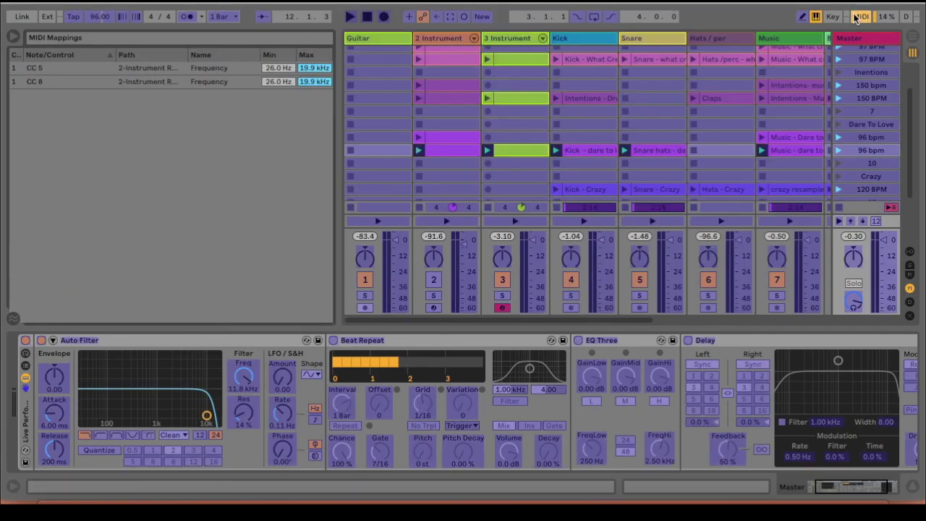
{"action": "right_click", "coordinate": [246, 376]}
{"action": "left_click", "coordinate": [247, 375]}
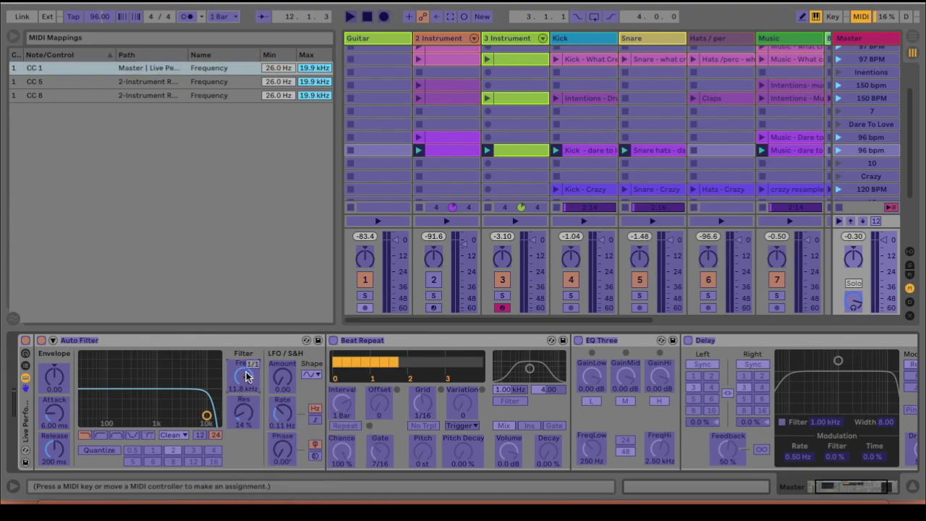
{"action": "left_click", "coordinate": [860, 16]}
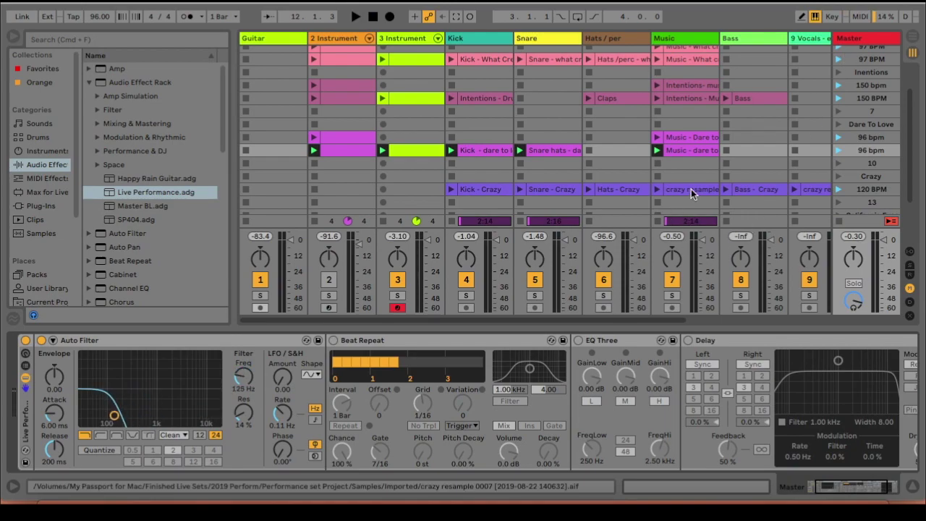
Launch the 150 BPM Intentions scene from the Master column so the tempo switches to 150.
{"action": "scroll", "coordinate": [760, 116], "scroll_direction": "up", "scroll_amount": 3}
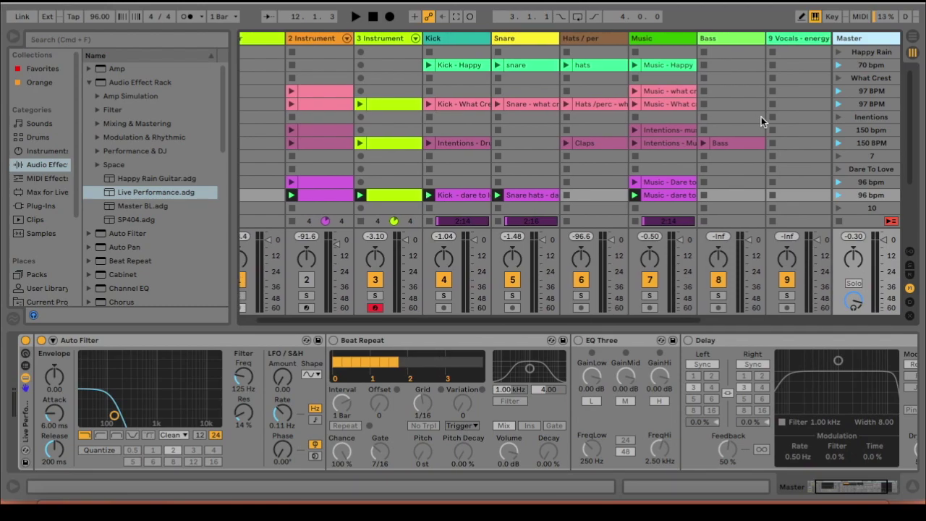
{"action": "scroll", "coordinate": [761, 117], "scroll_direction": "down", "scroll_amount": 3}
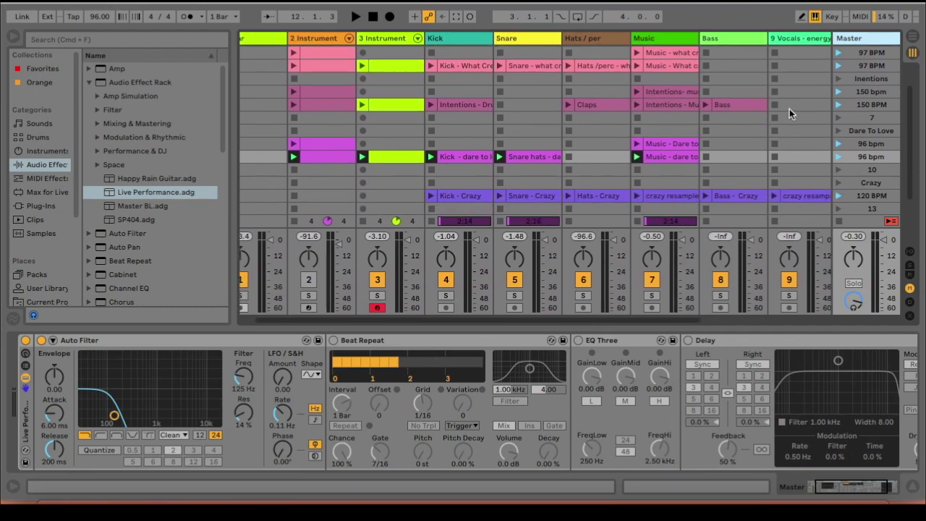
{"action": "left_click", "coordinate": [838, 104]}
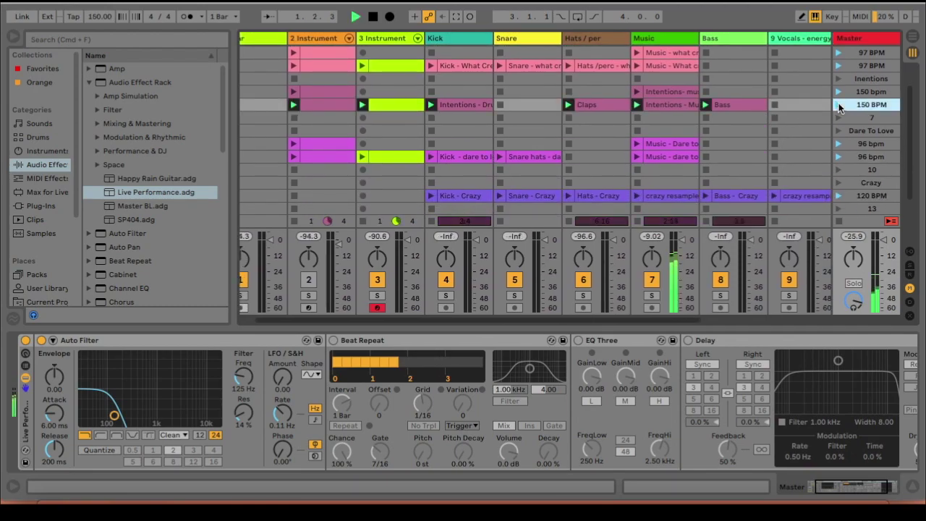